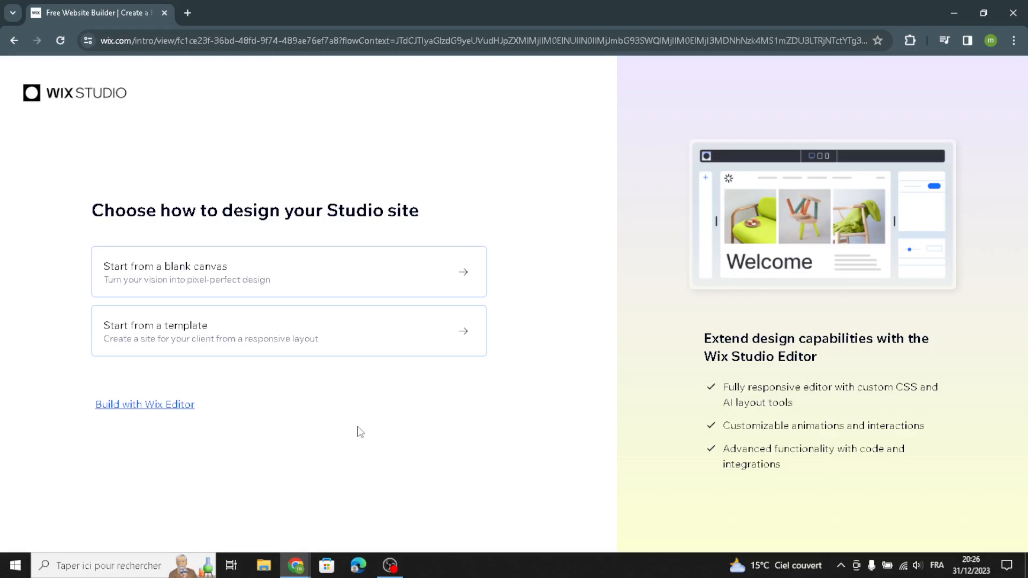
- Choose to build the site with Wix Editor and set it up without AI
click(160, 401)
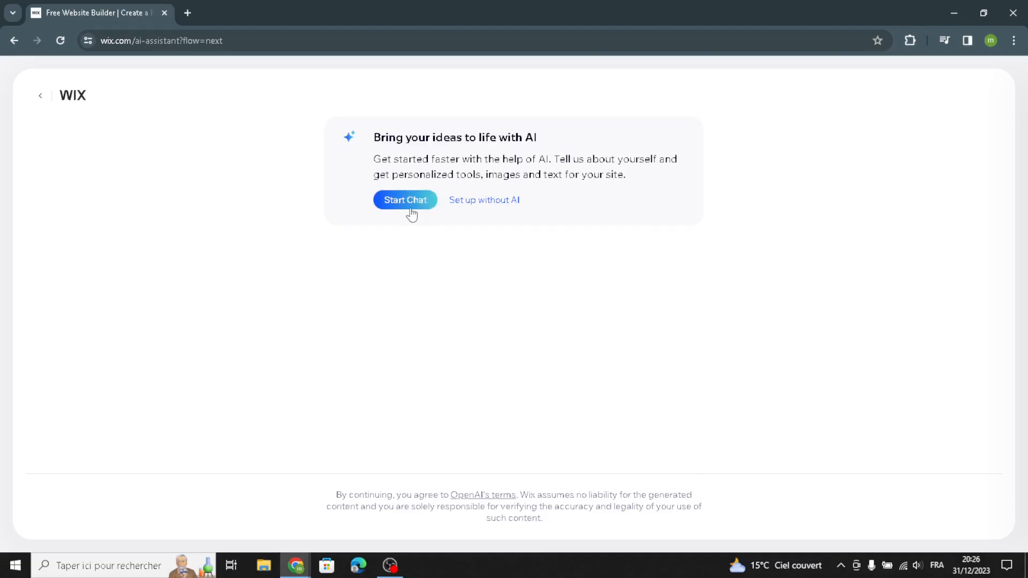
click(471, 203)
click(485, 201)
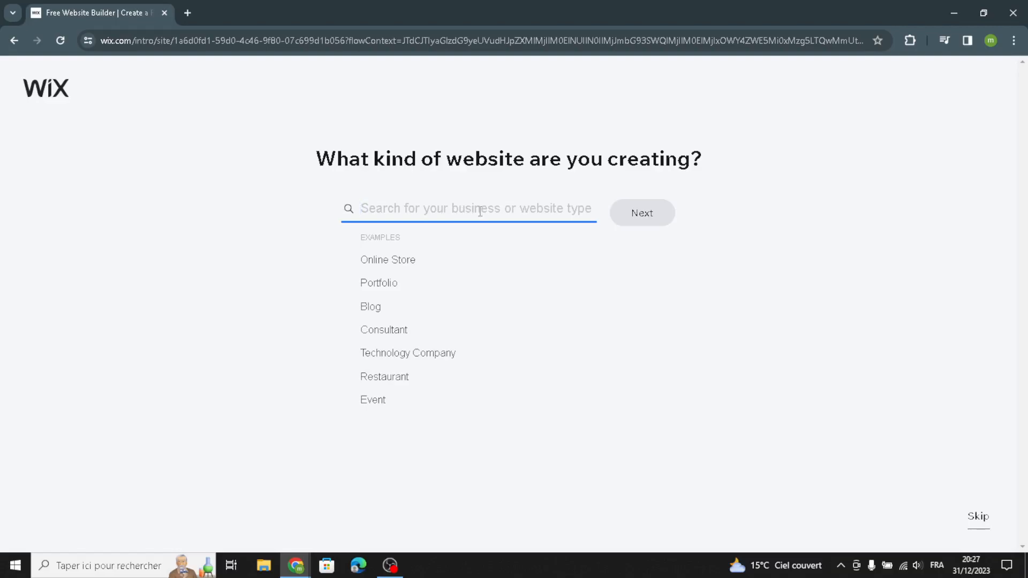
- Search the website types for "printable party invitations" and set the type to Party Invitation
text(printable party invitations)
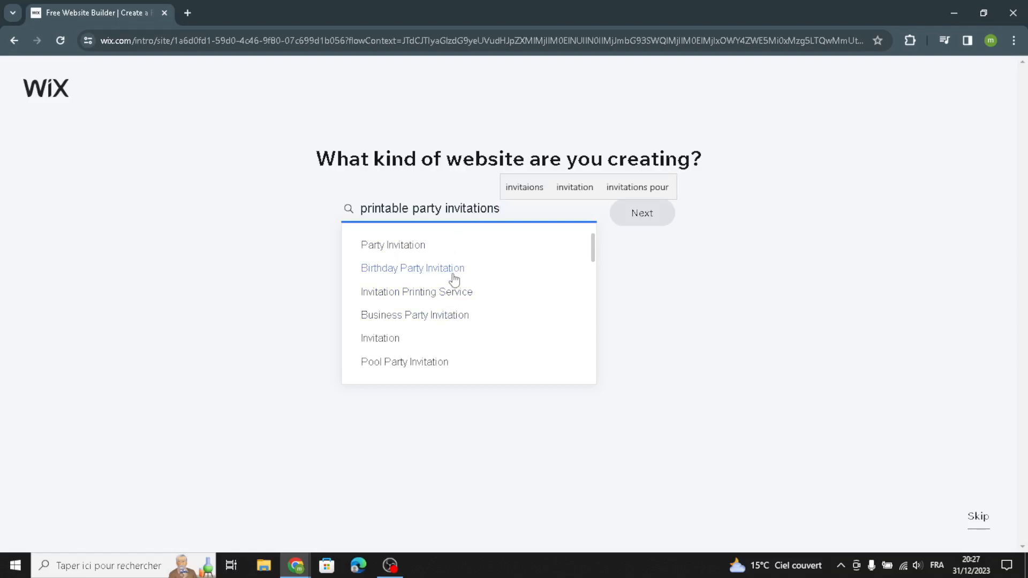
click(458, 252)
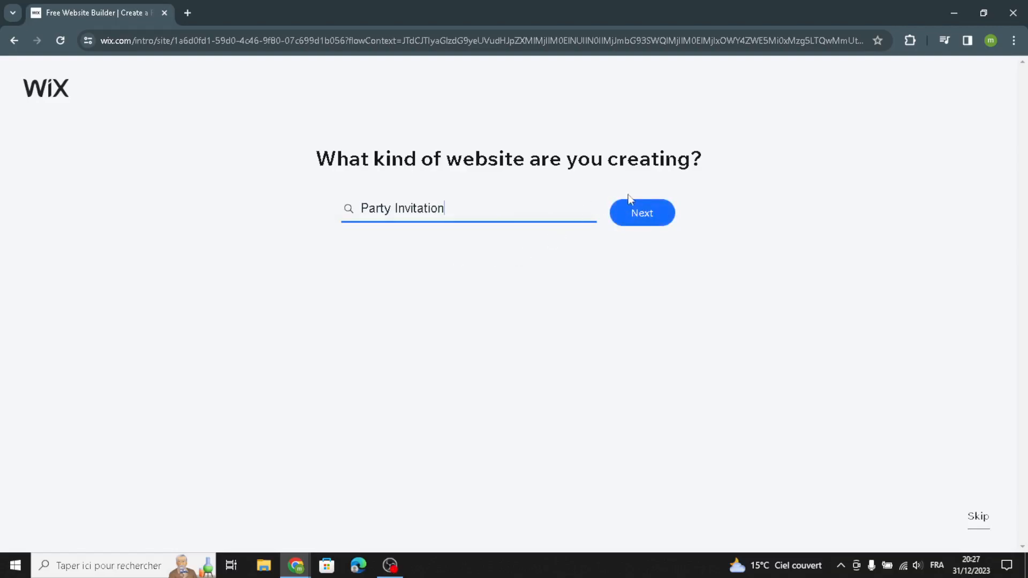
click(636, 216)
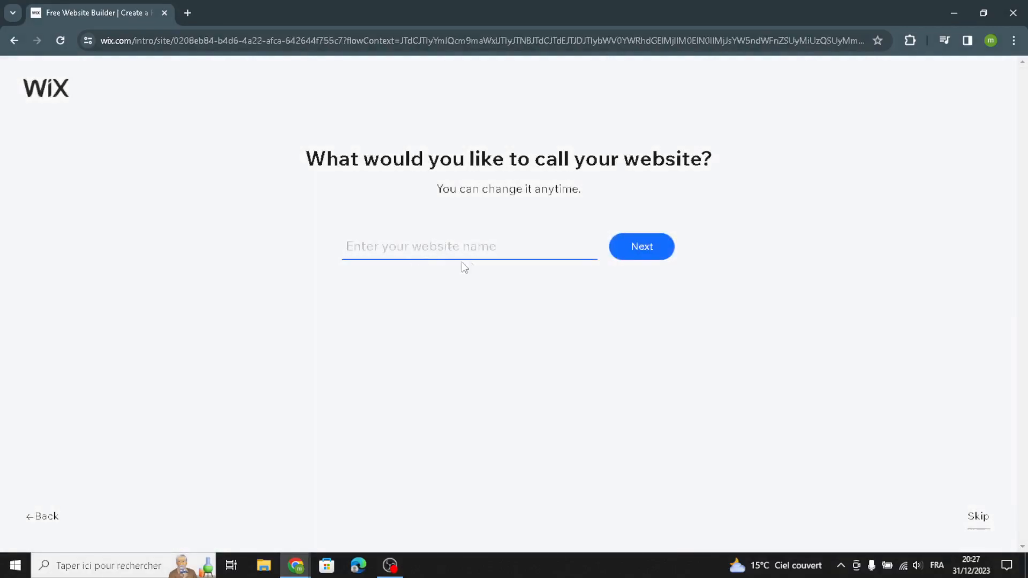
- Name the website PrintFiesta and keep the recommended Events and Chat features
text(PrintFiesta)
click(621, 252)
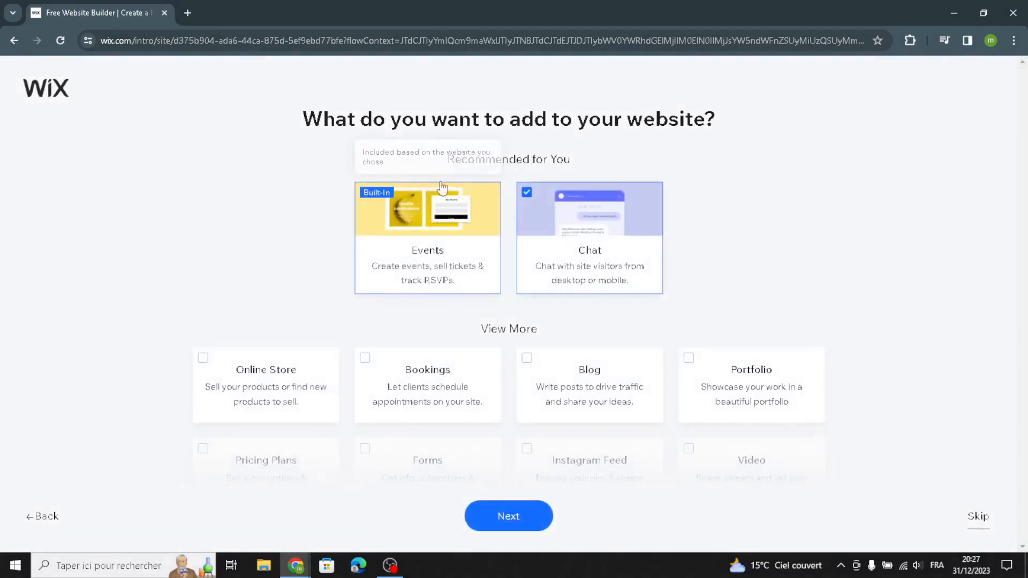
click(521, 504)
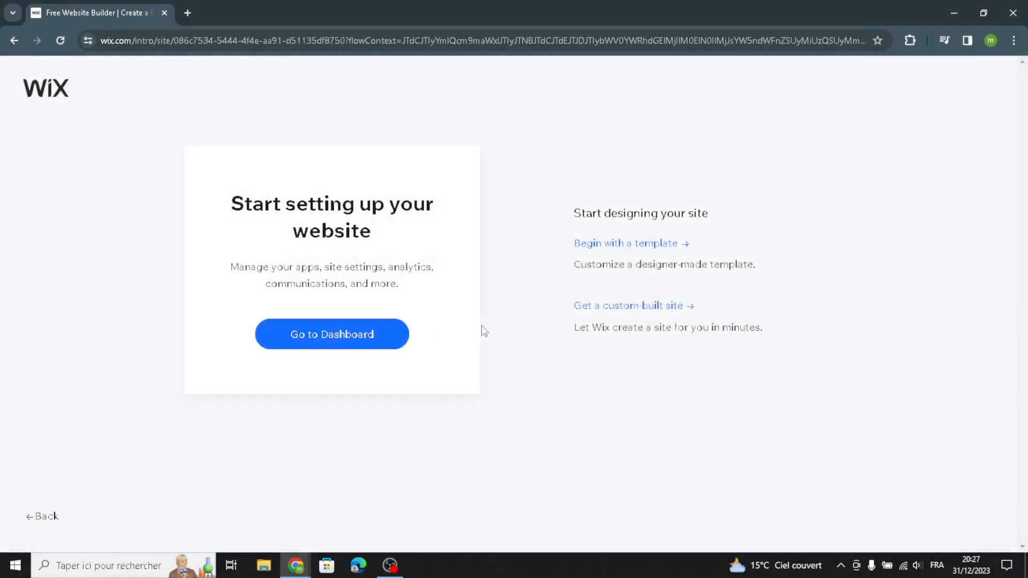
- Continue to the dashboard and choose to let Wix create the site
click(377, 336)
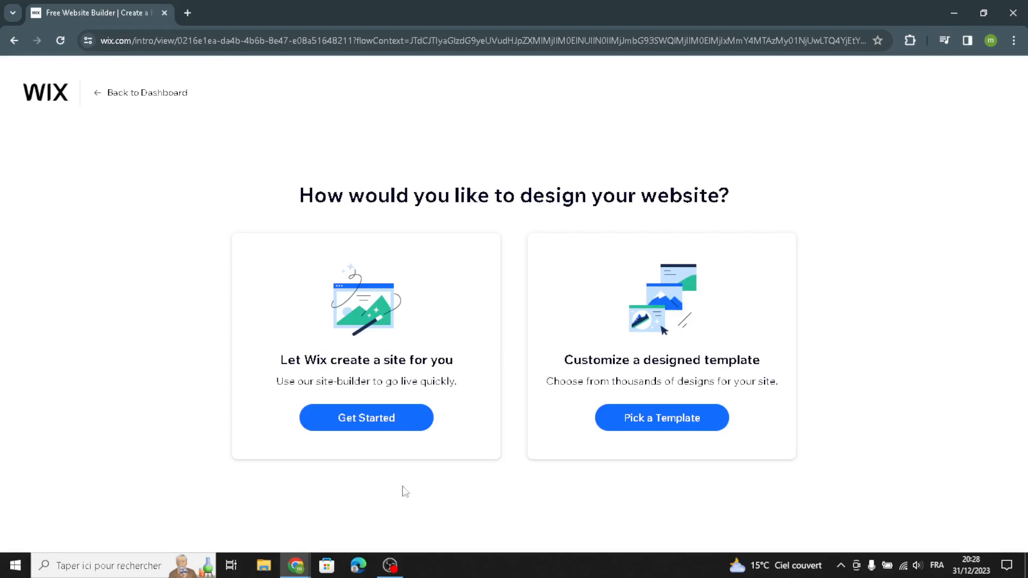
click(356, 418)
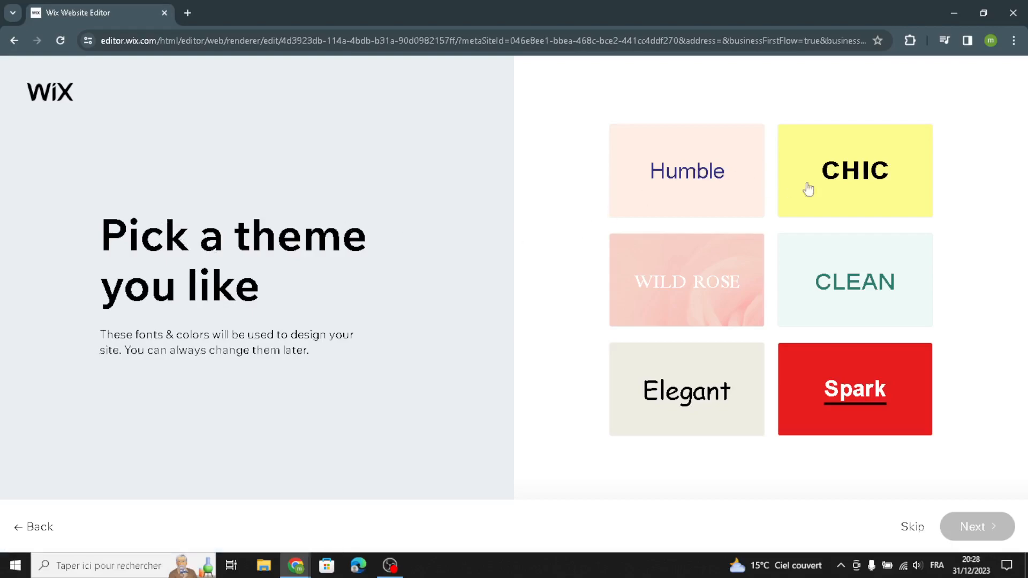
- Apply the Elegant theme for the site's fonts and colors
mouse_move(905, 205)
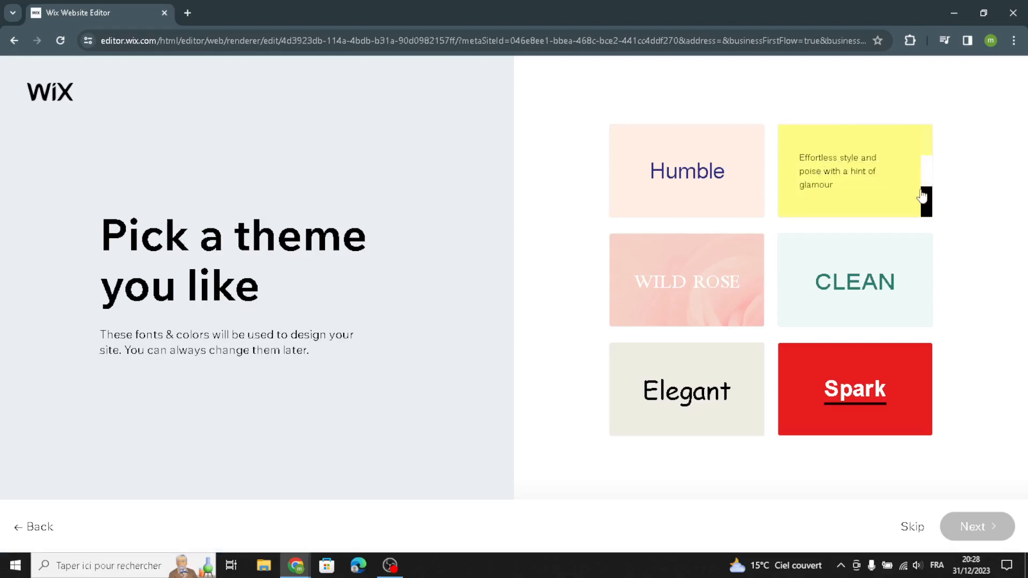
click(876, 307)
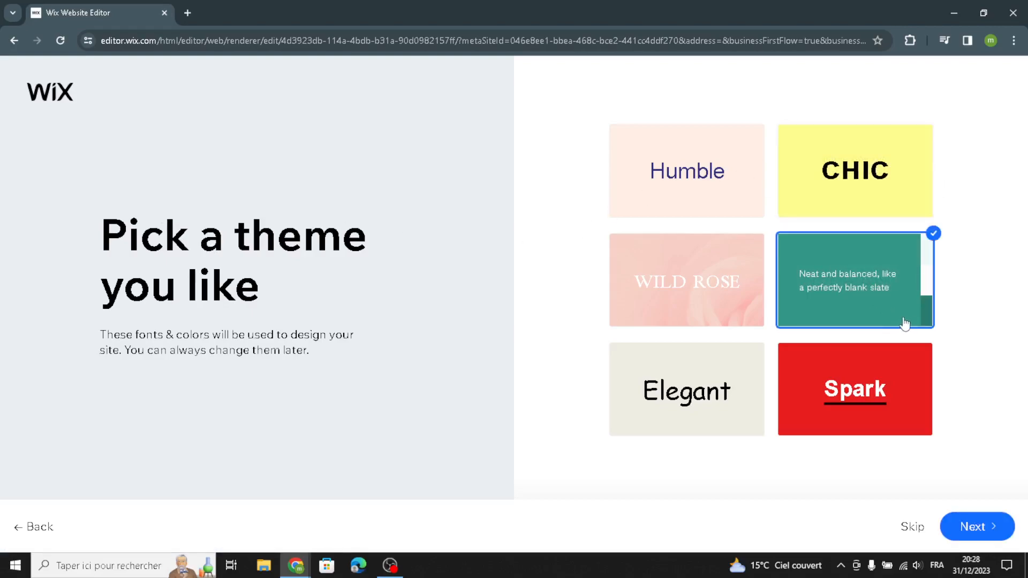
click(696, 420)
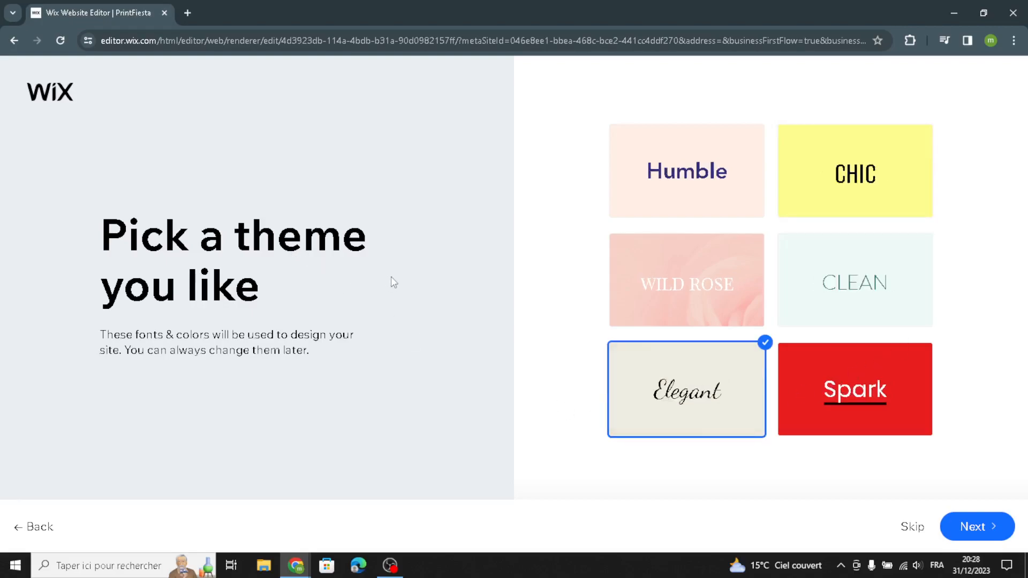
click(972, 526)
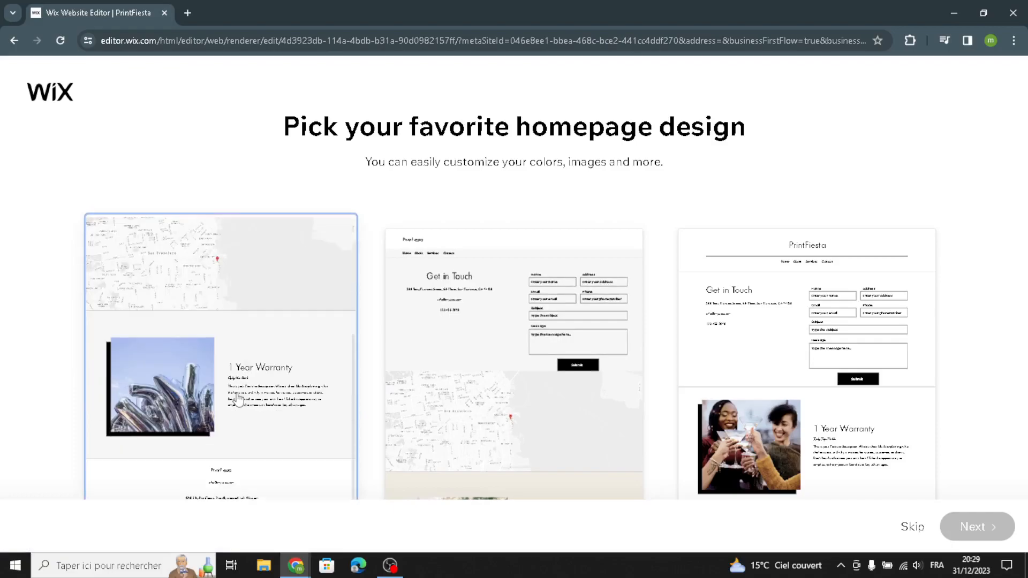
- Choose the first homepage design without adding extra pages, and open the generated site in the editor
click(239, 400)
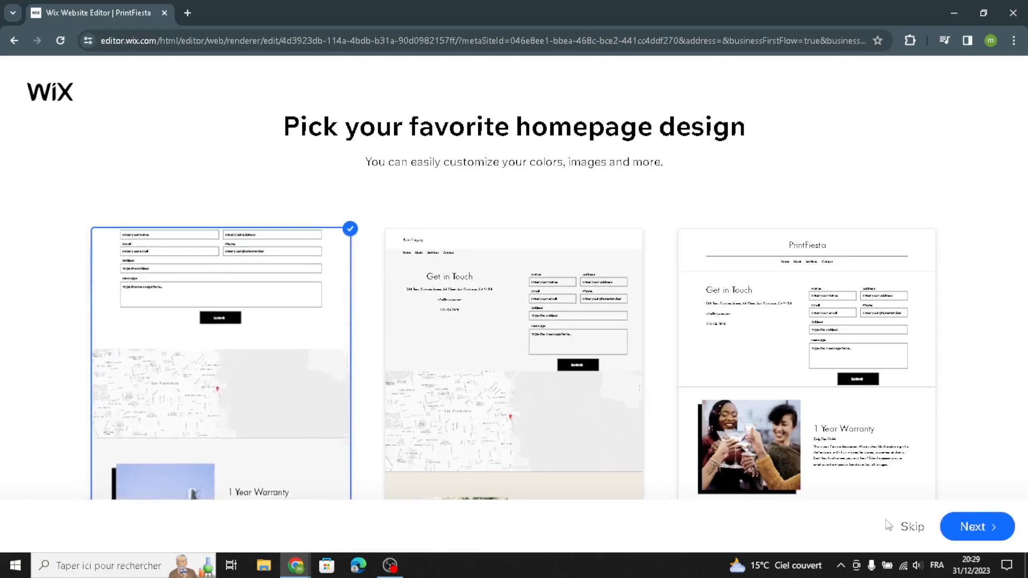
click(910, 526)
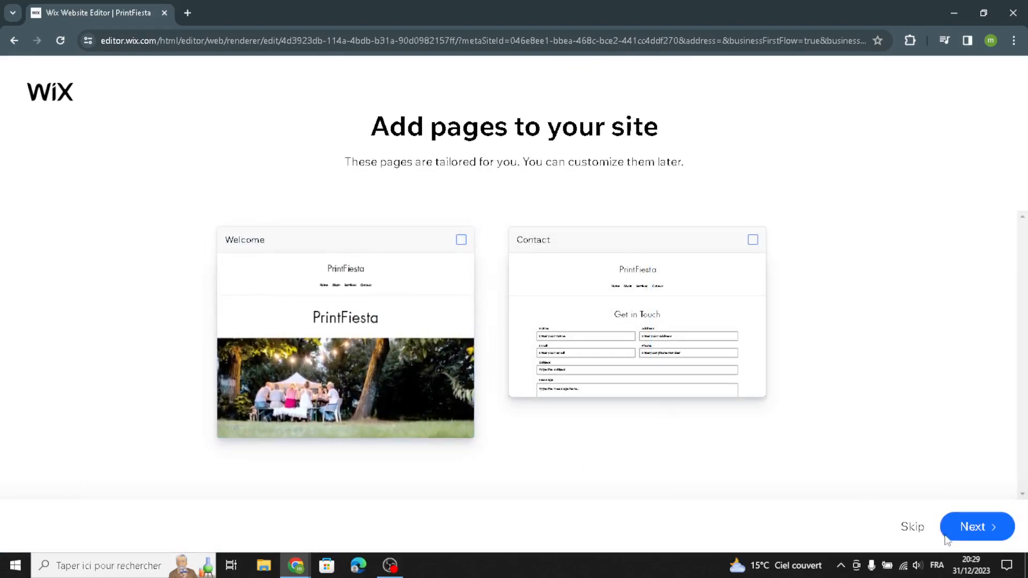
click(988, 528)
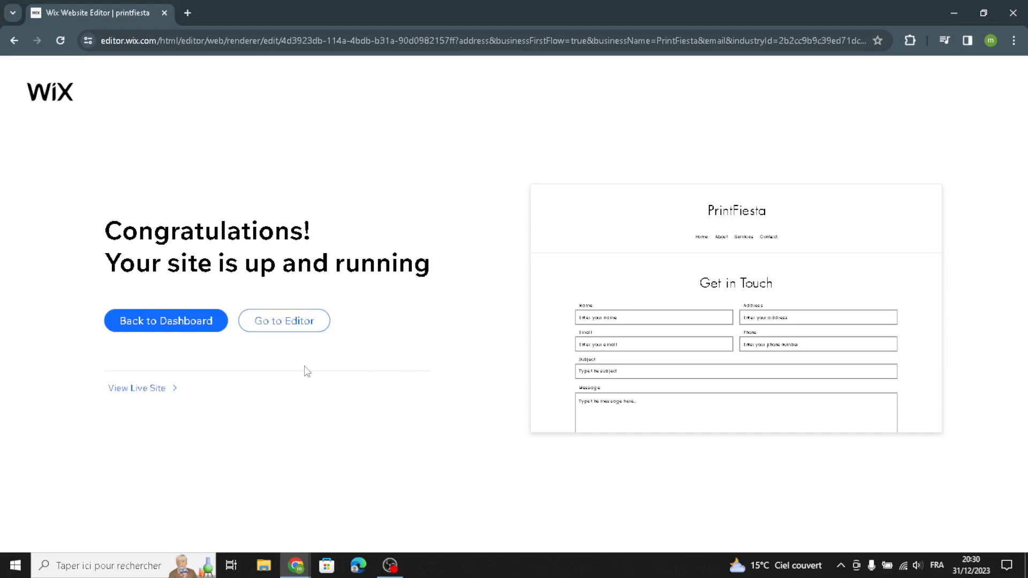
click(300, 320)
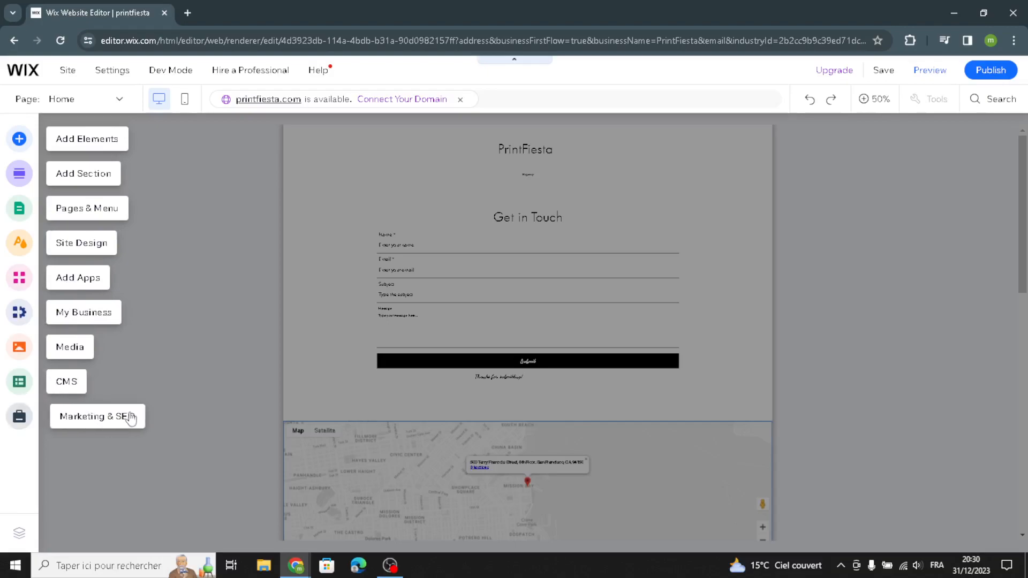
- Examine the text and image elements available to add, including titles, paragraphs, text masks, free Wix images and illustrations
click(75, 139)
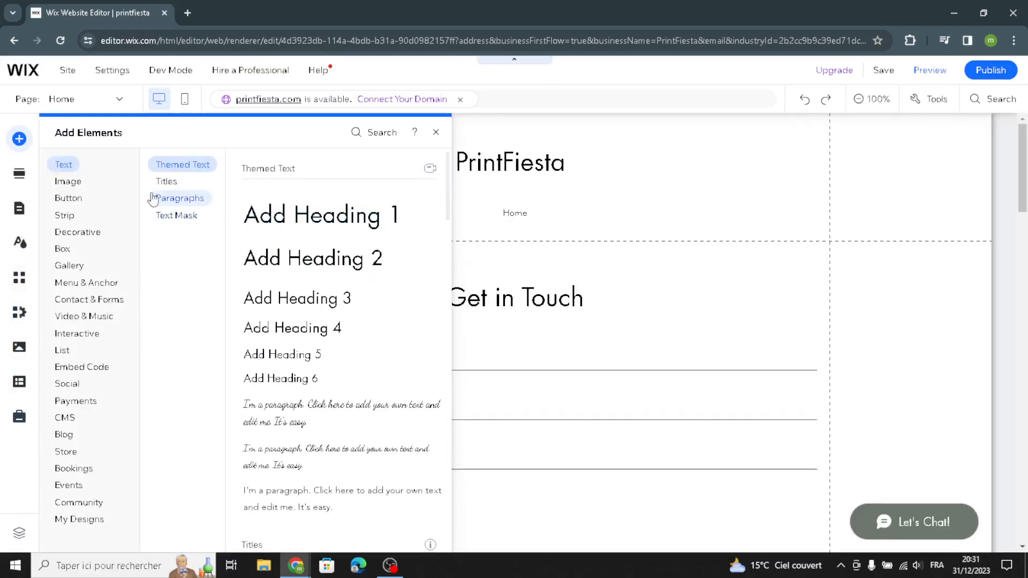
click(167, 181)
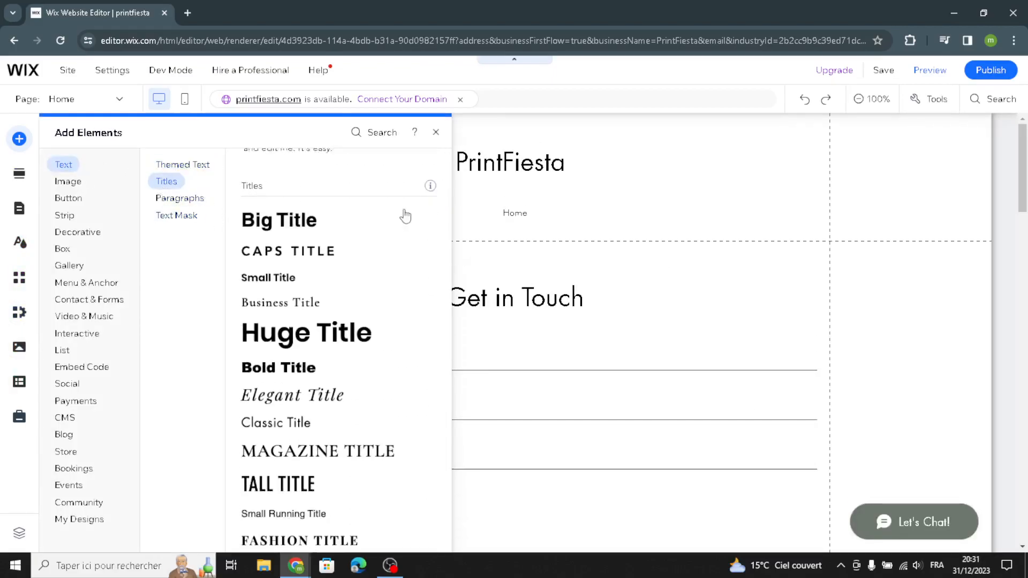
click(199, 200)
click(177, 216)
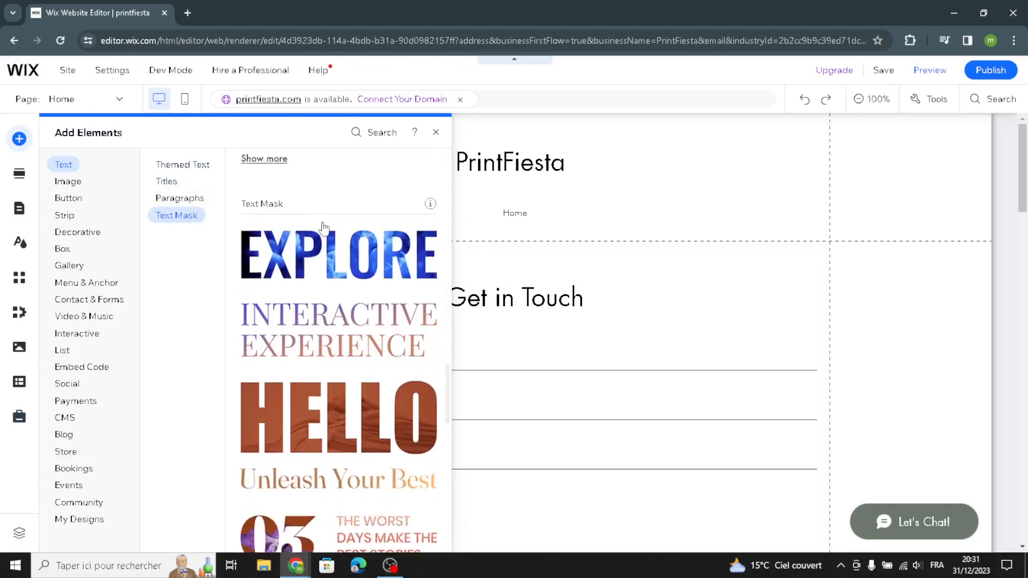
click(74, 182)
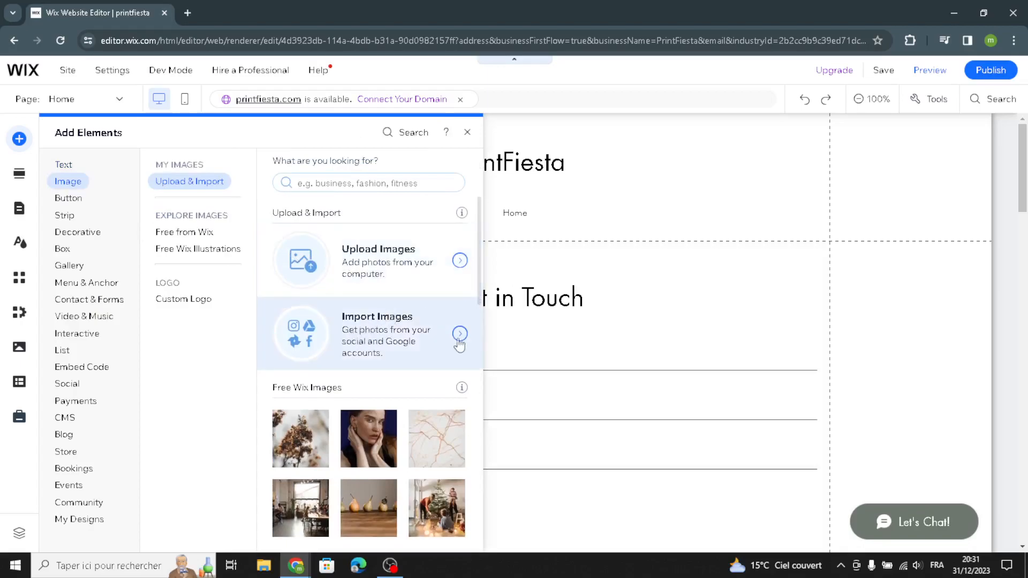
click(183, 231)
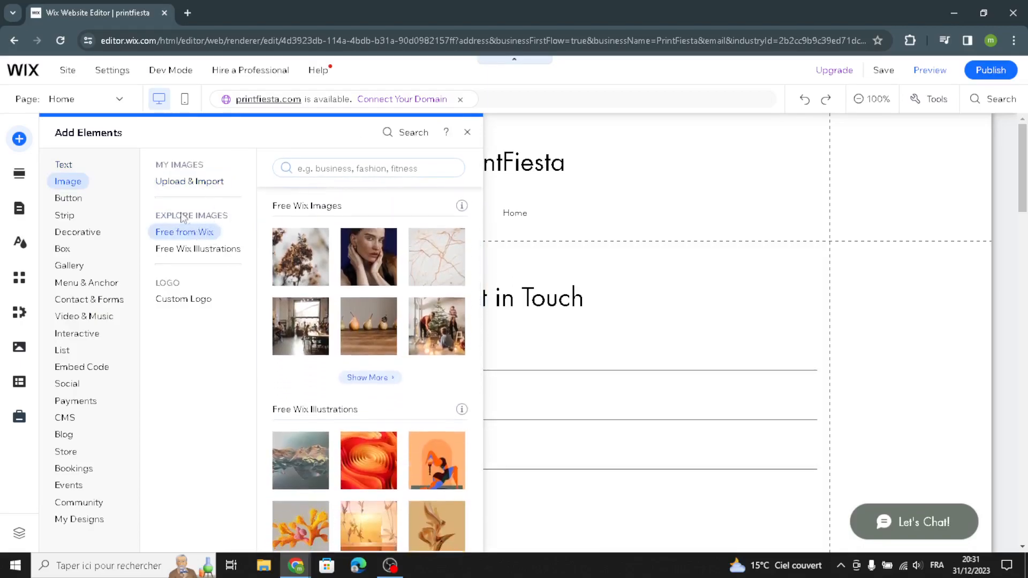
click(194, 251)
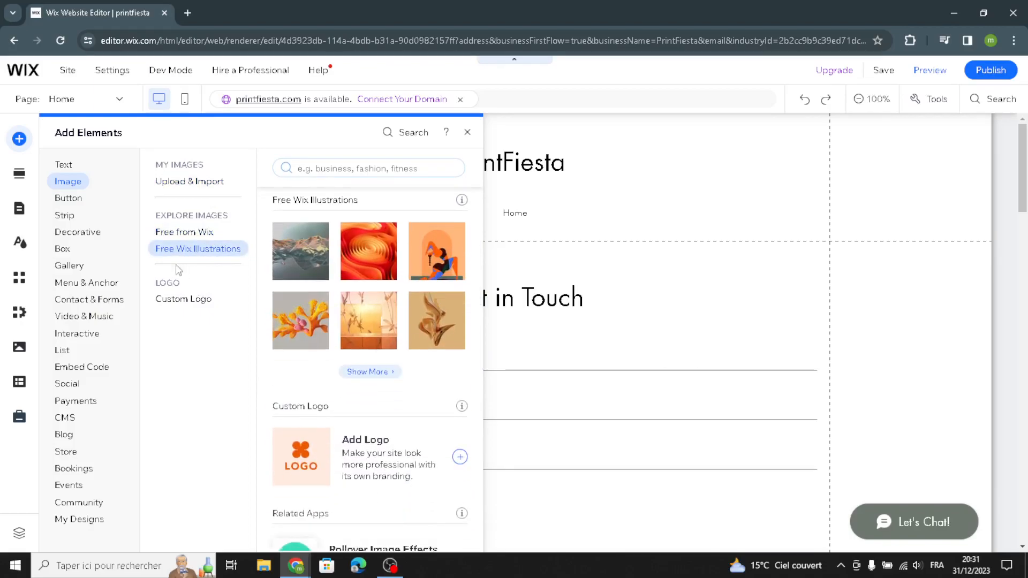
- Examine the button elements, from text and icon buttons to image, document, iTunes and pay buttons
mouse_move(80, 199)
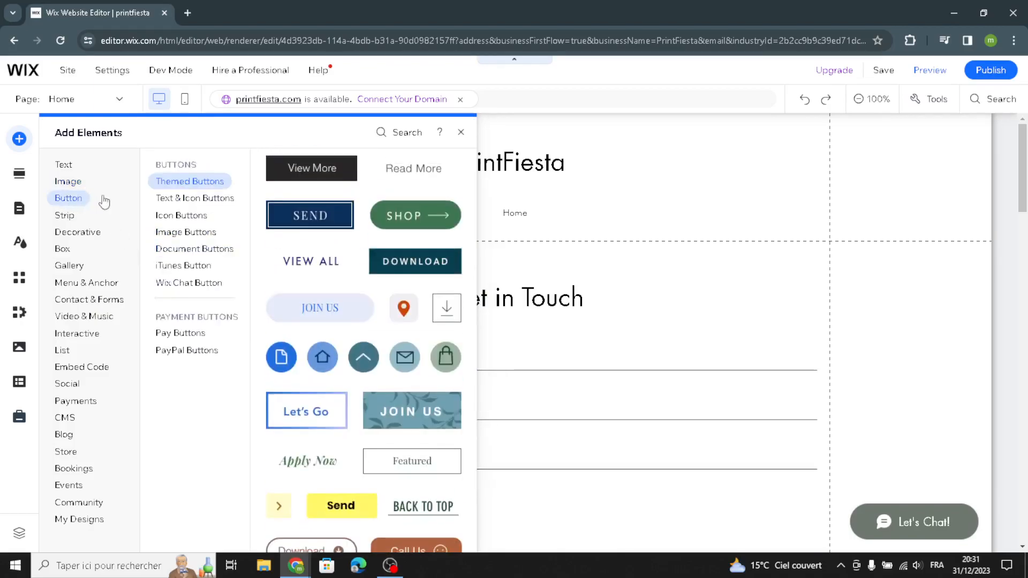
click(186, 199)
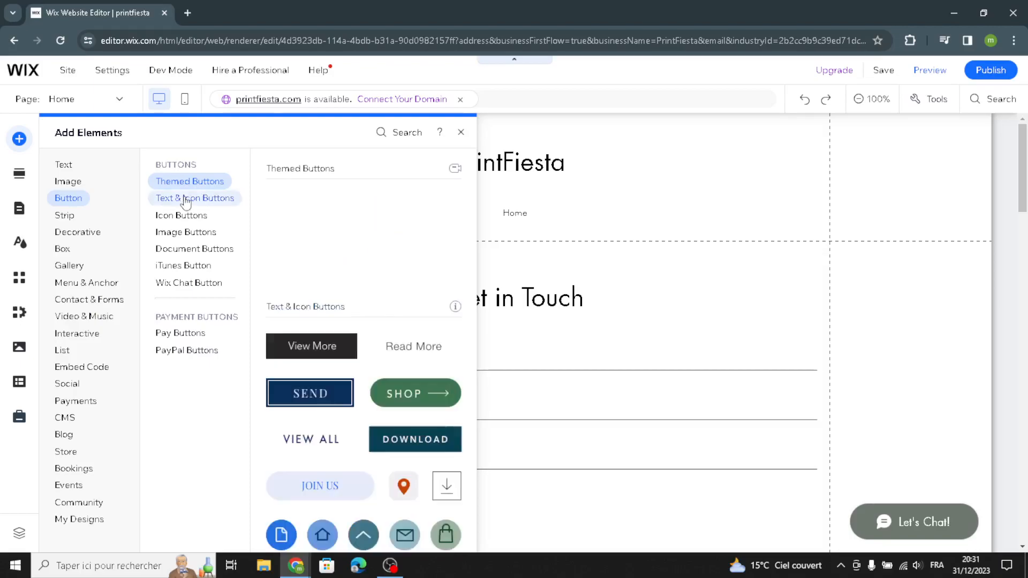
click(161, 220)
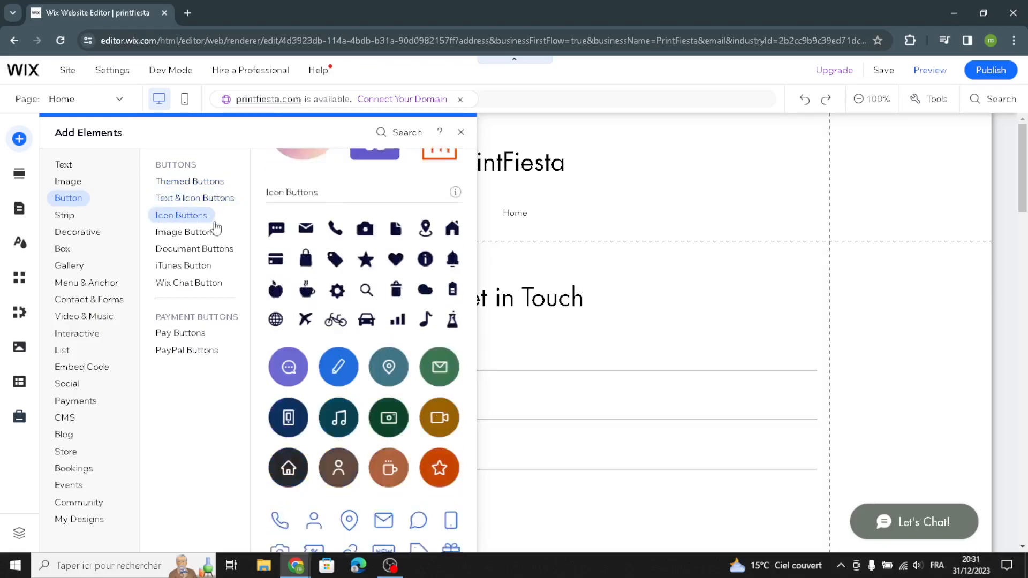
click(179, 233)
click(198, 250)
click(179, 265)
click(164, 335)
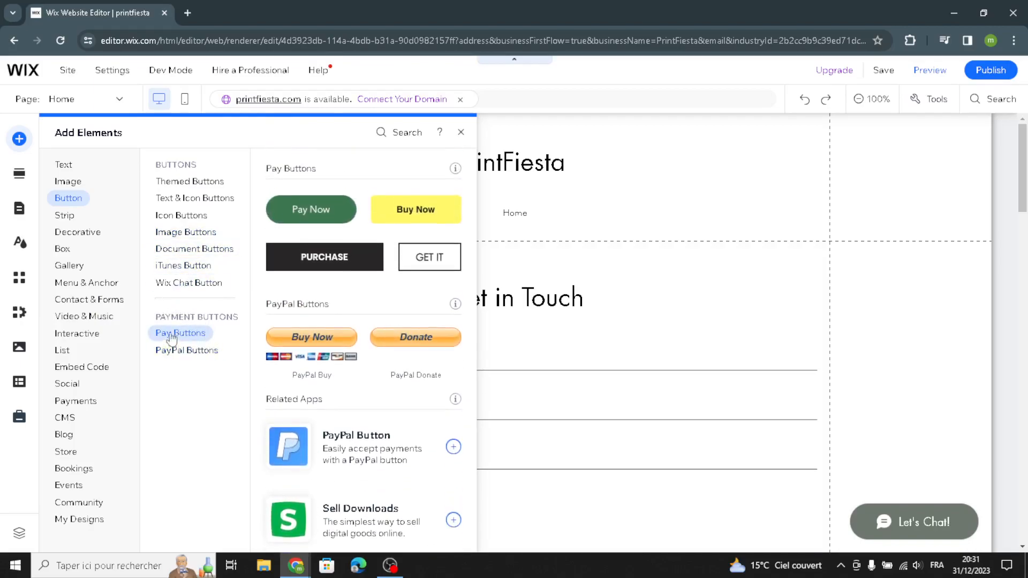
- Examine the strip and decorative elements, including basic shapes, arrows, and horizontal and vertical lines
click(70, 215)
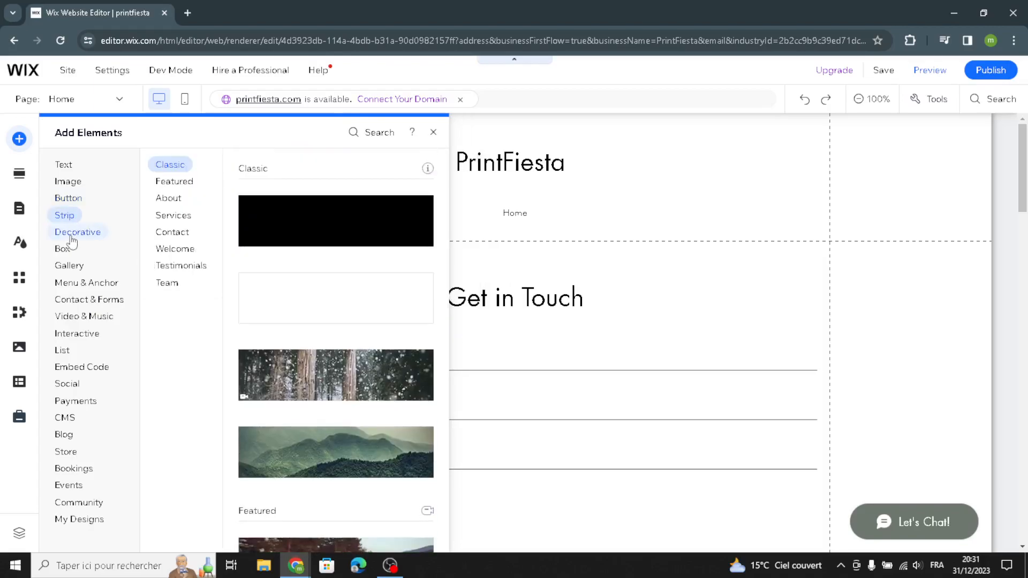
click(79, 238)
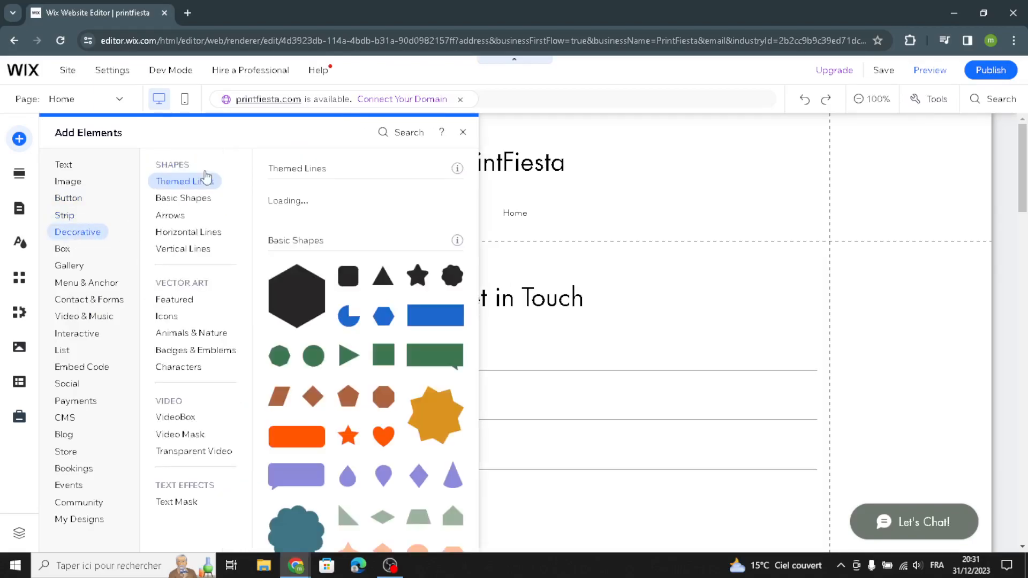
click(180, 200)
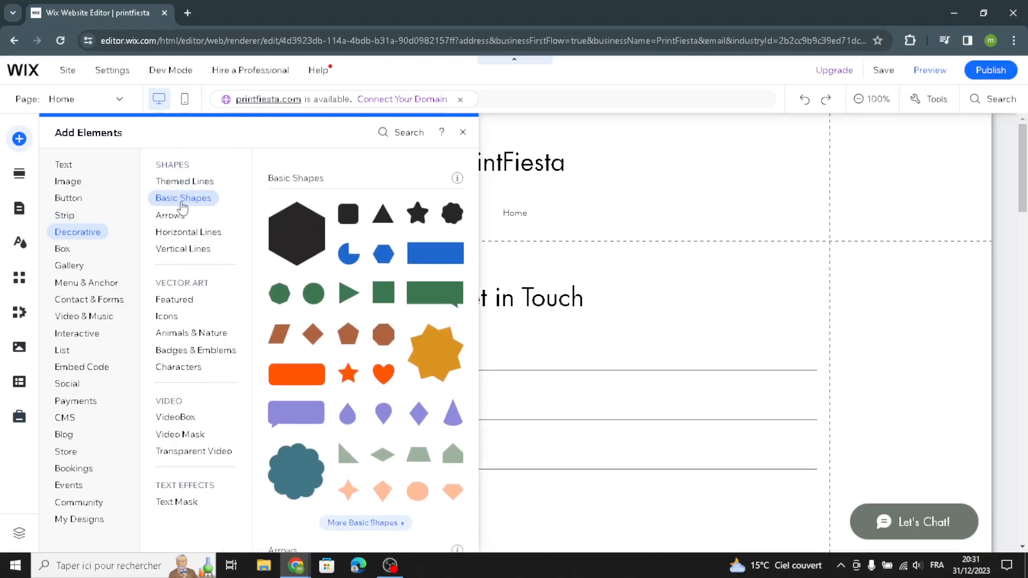
click(170, 217)
click(176, 233)
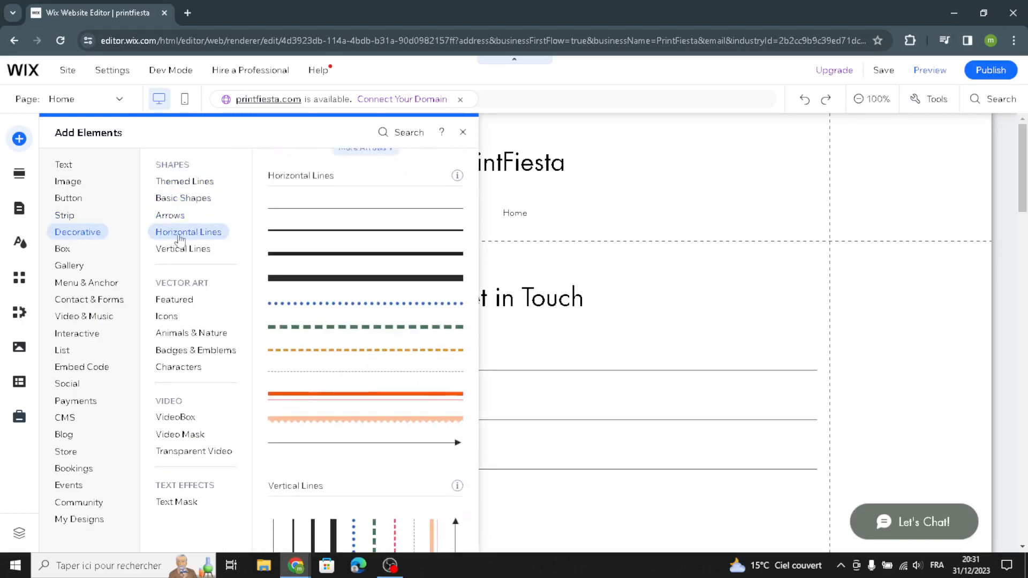
click(183, 248)
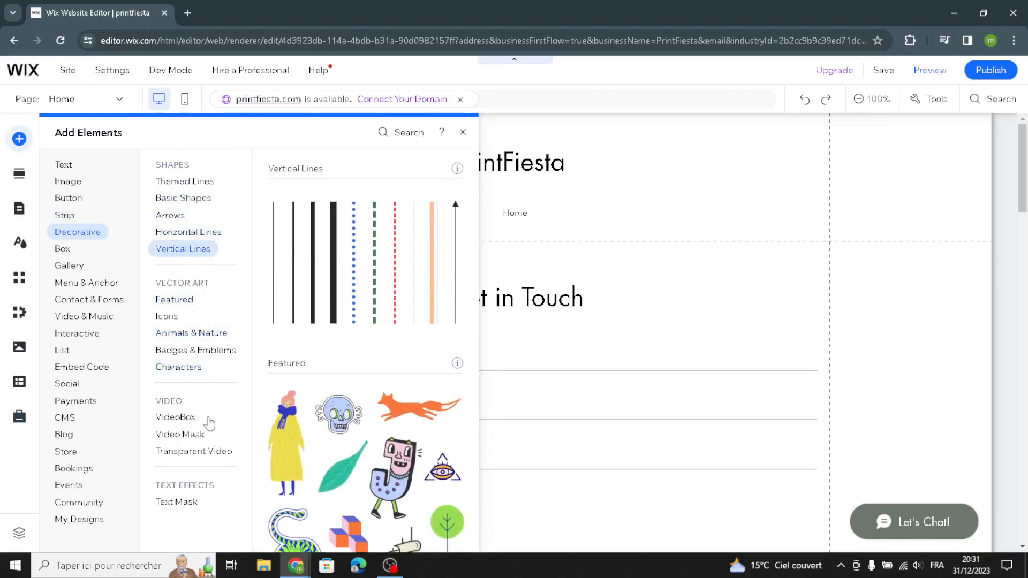
- Browse the Welcome section designs available to add to the page
click(27, 175)
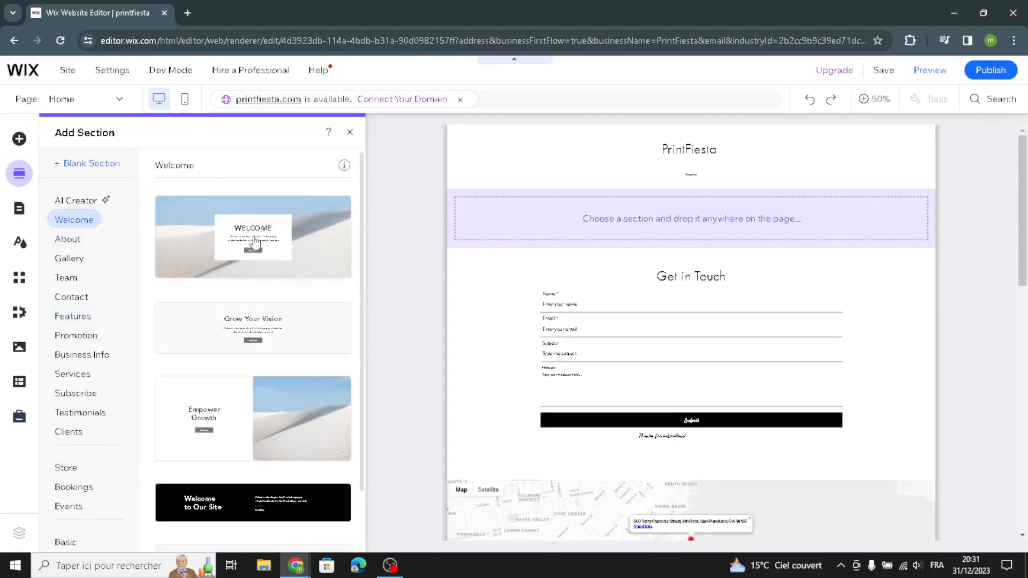
scroll(284, 463, down, 1)
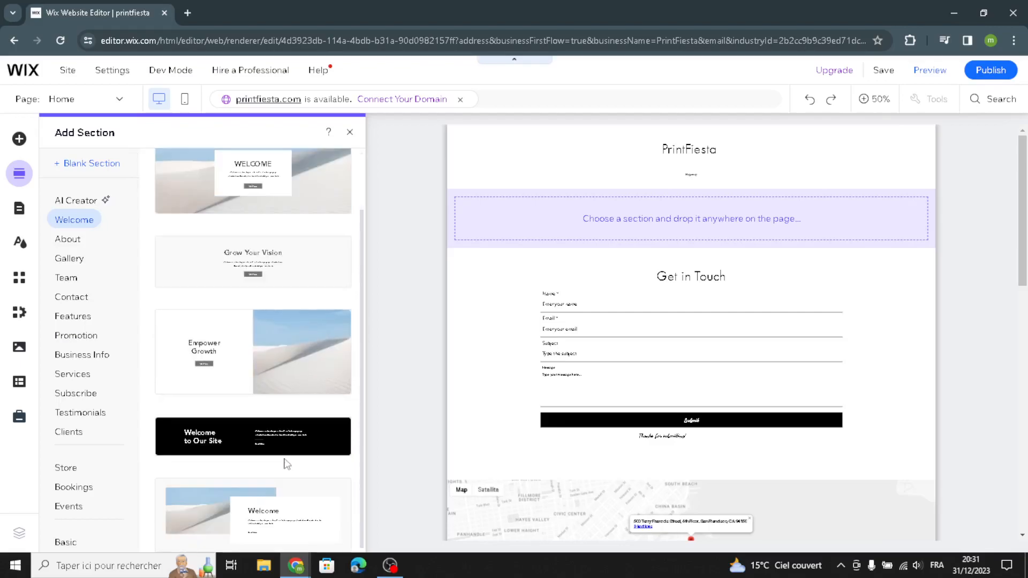
scroll(284, 463, up, 1)
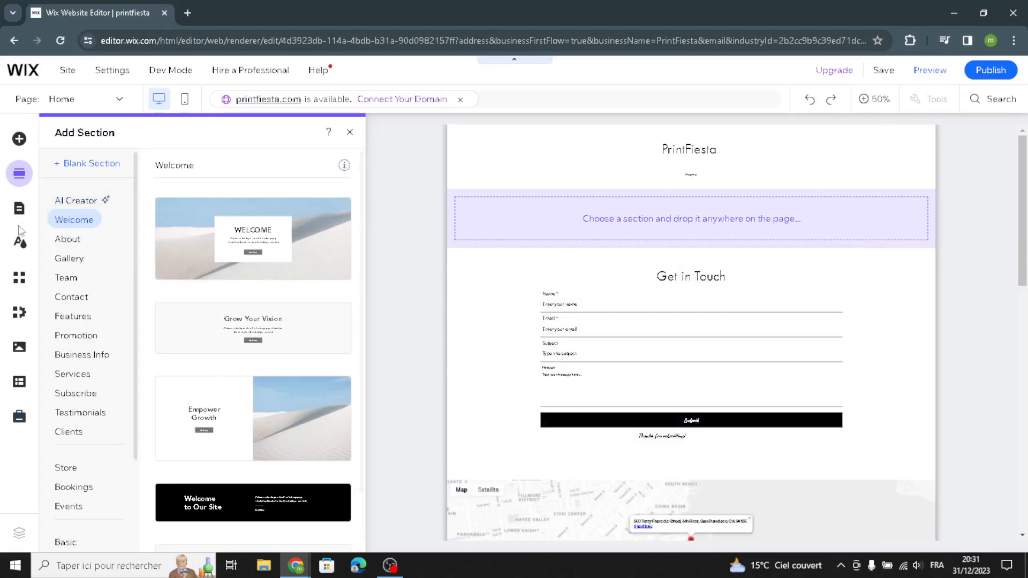
- Examine the site design customization options and the header's Quick Edit settings
click(21, 243)
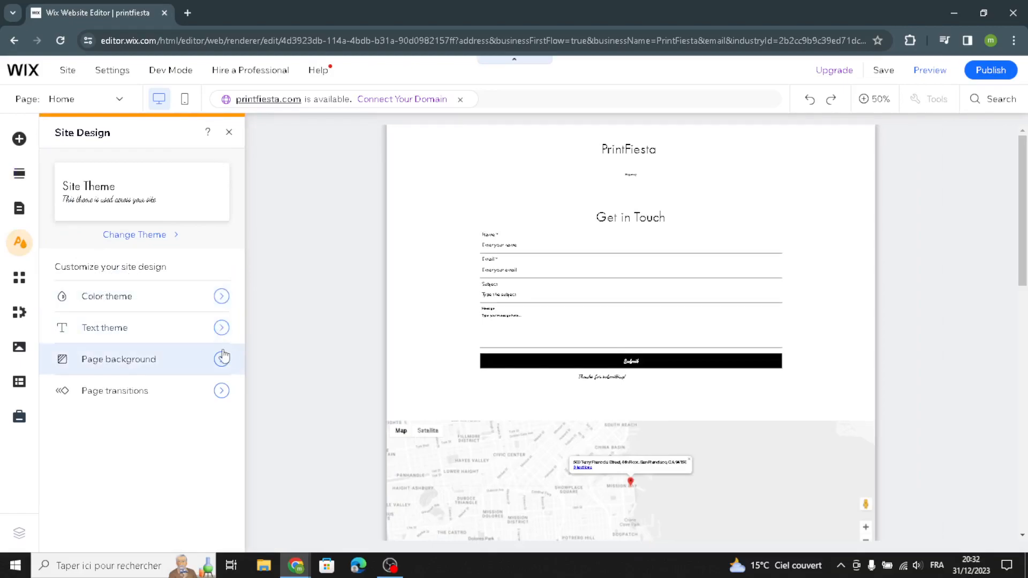
click(229, 134)
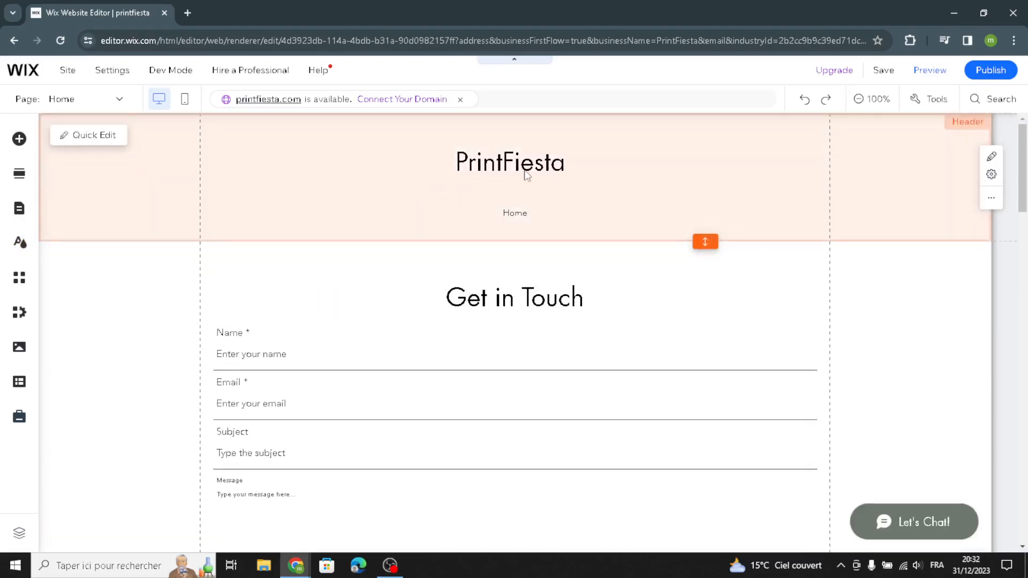
click(125, 169)
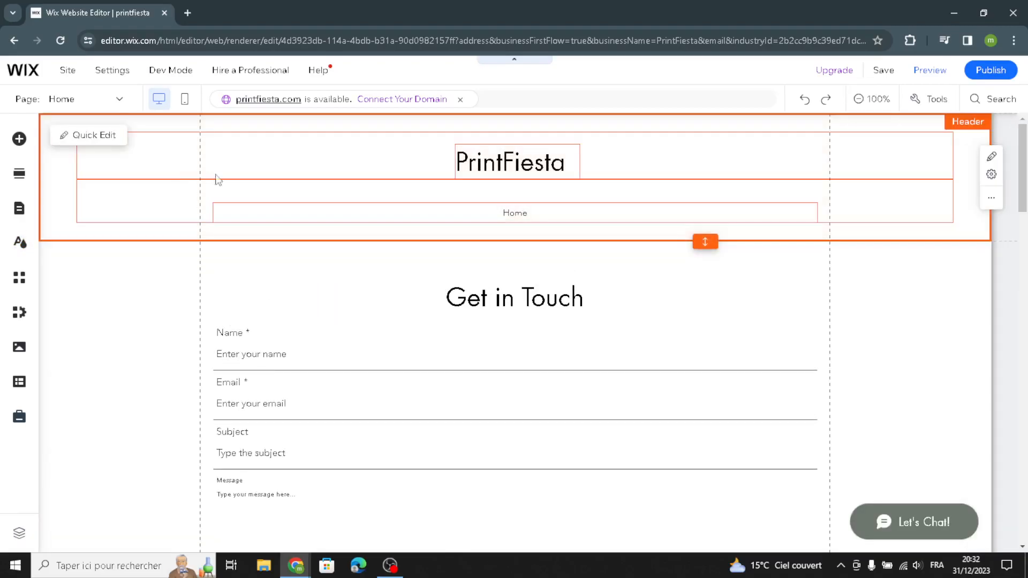
click(106, 137)
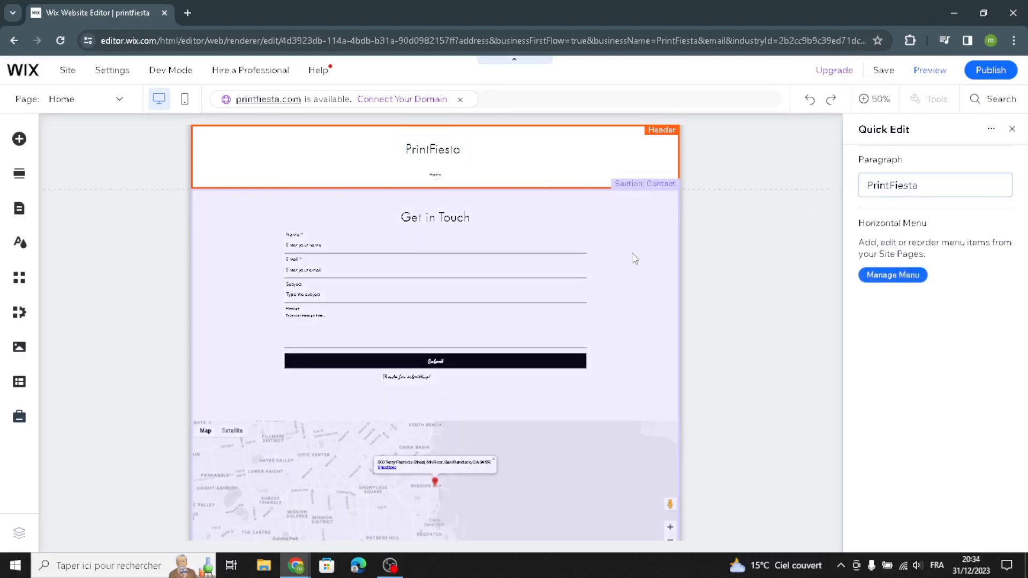
- Examine the Contact section's Quick Edit content settings, including its backgrounds, title and form fields
click(632, 252)
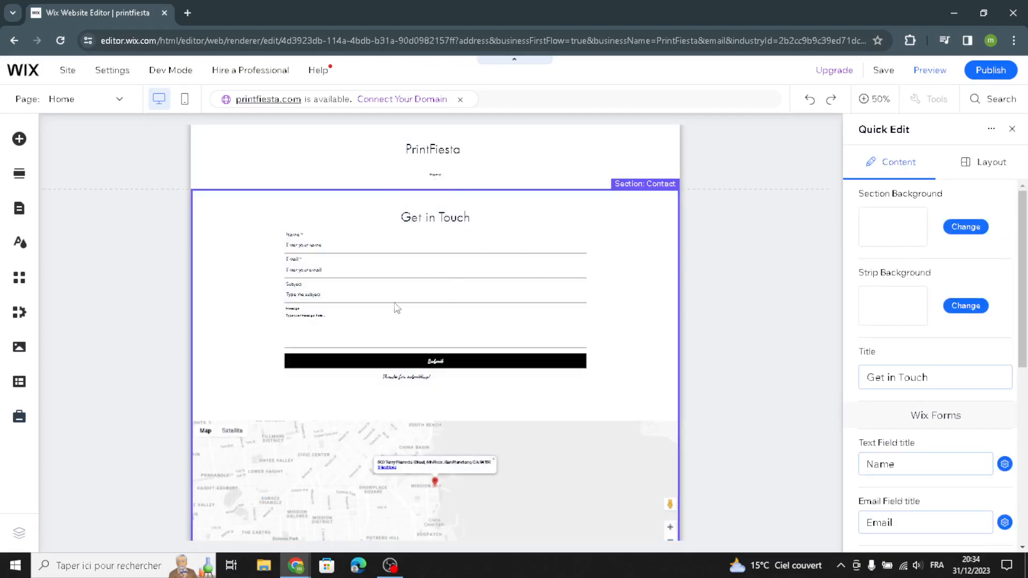
scroll(728, 288, down, 1)
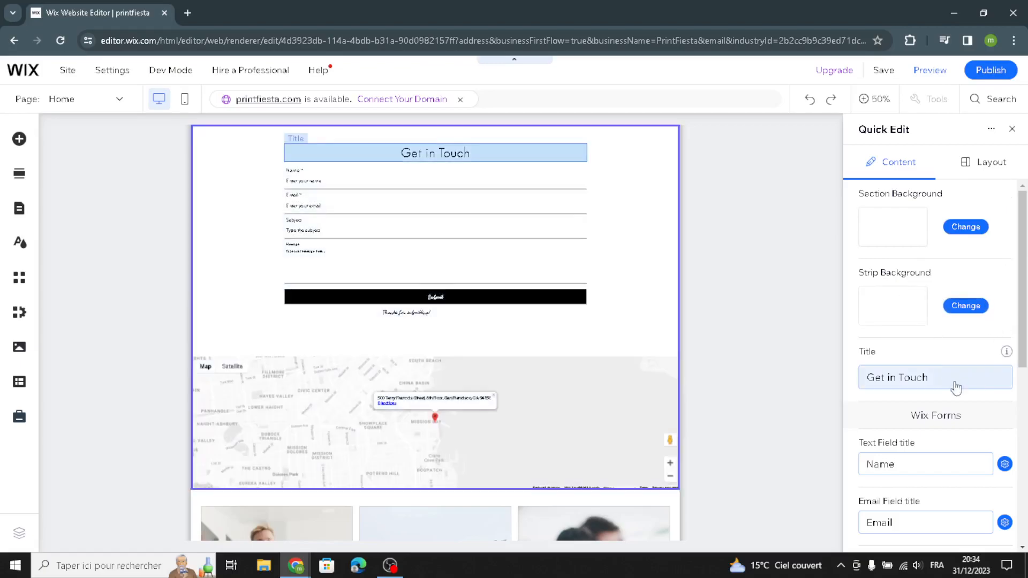
scroll(907, 466, down, 1)
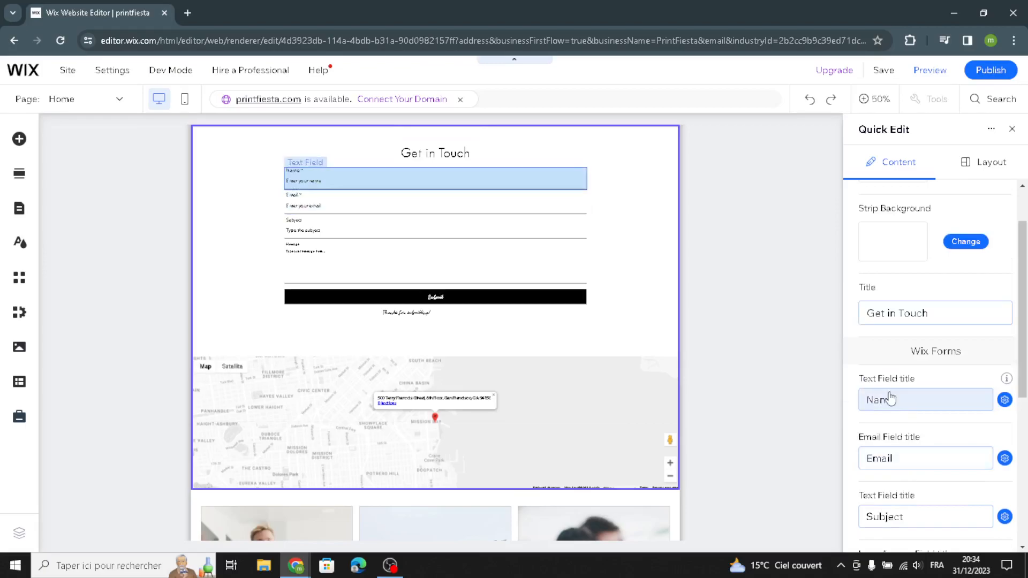
scroll(884, 425, down, 1)
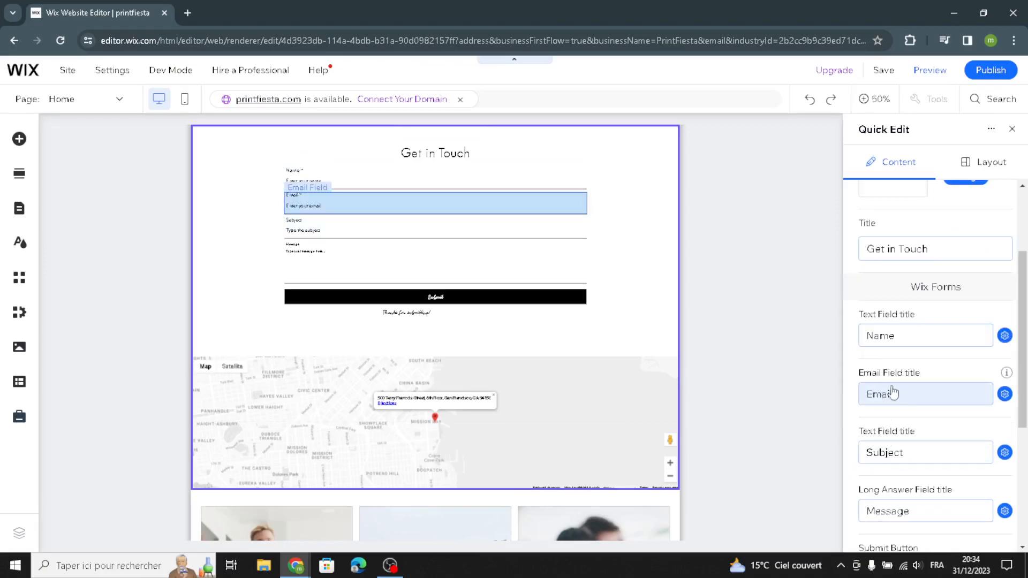
scroll(911, 472, down, 4)
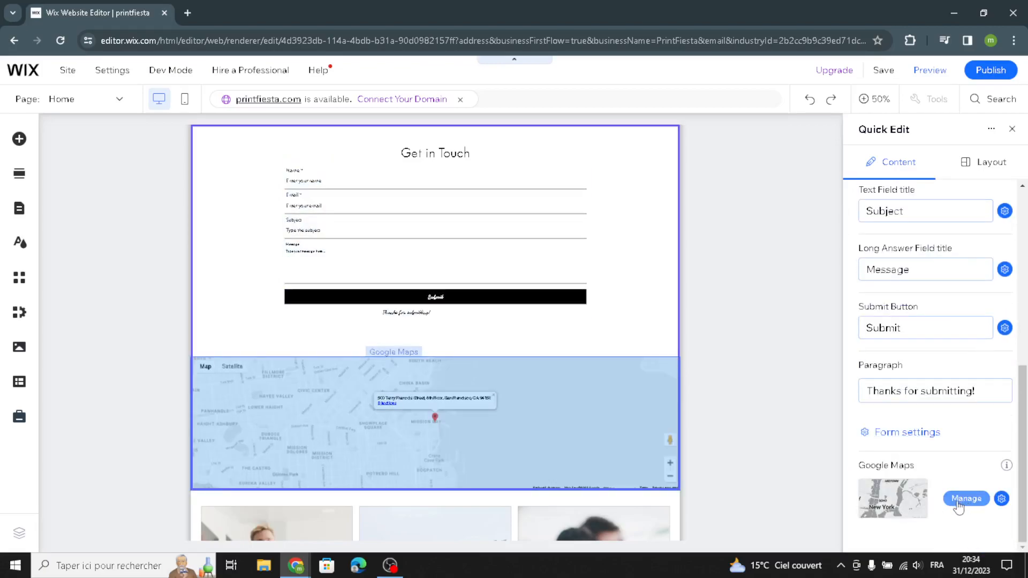
- Examine the Google Maps settings for one or multiple locations, including address, title, description and link, and leave Quick Edit
click(965, 498)
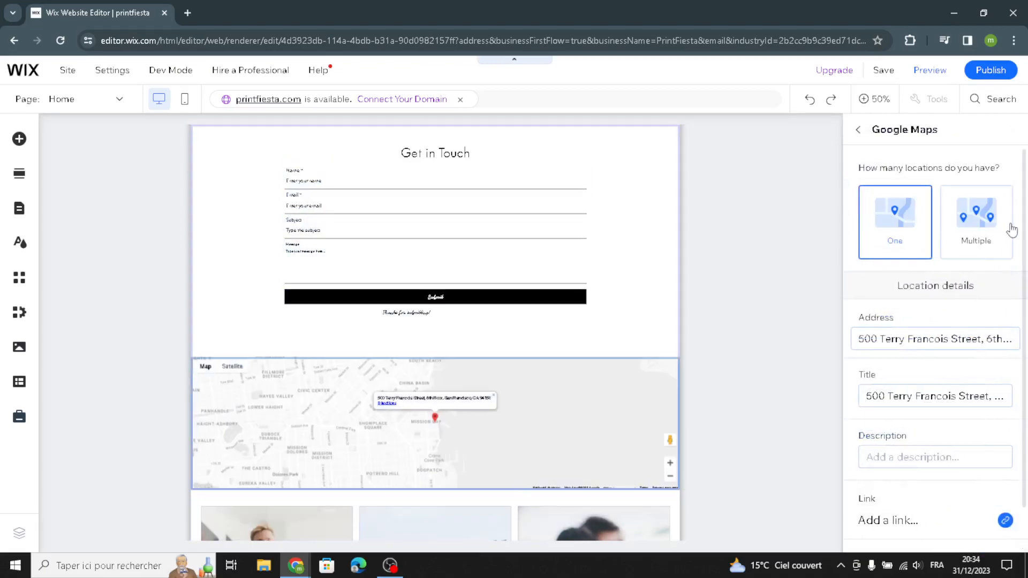
click(988, 240)
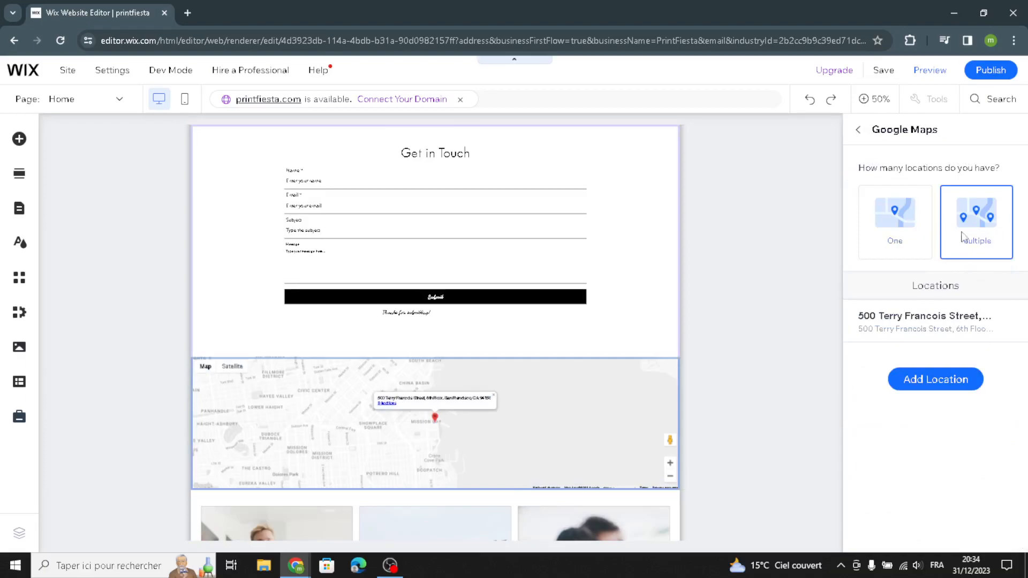
click(903, 242)
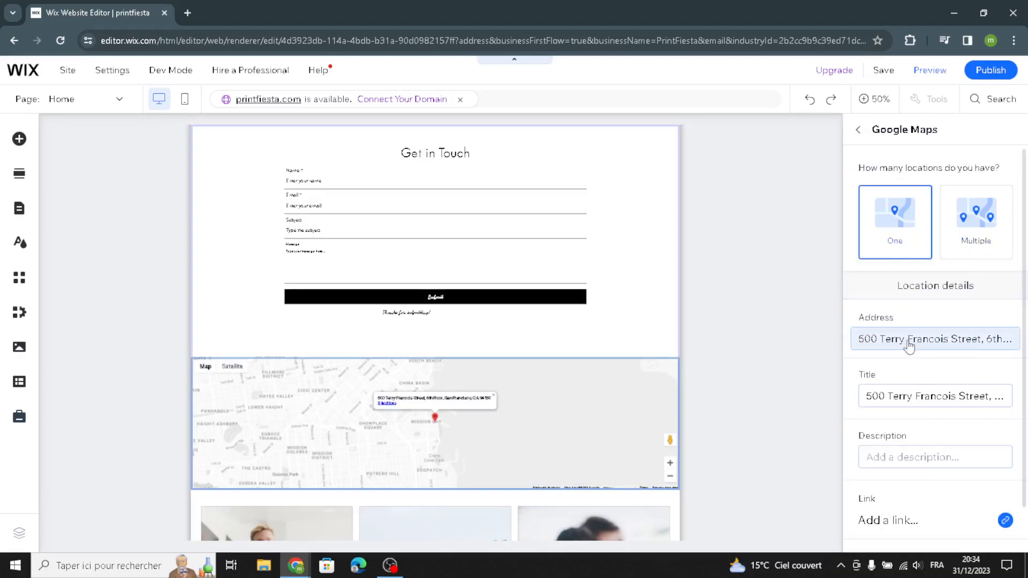
click(938, 343)
click(917, 396)
click(905, 429)
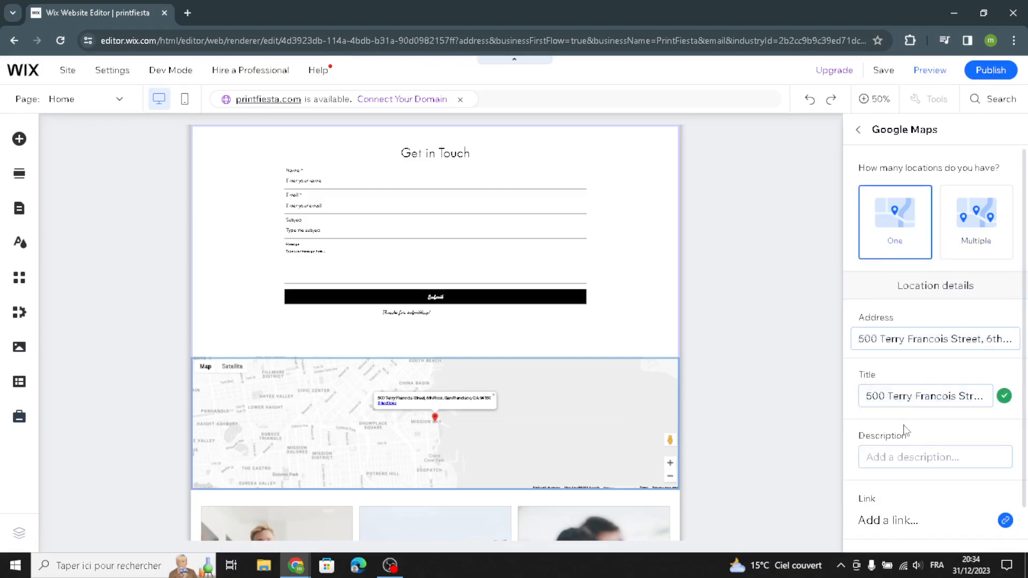
scroll(905, 500, down, 1)
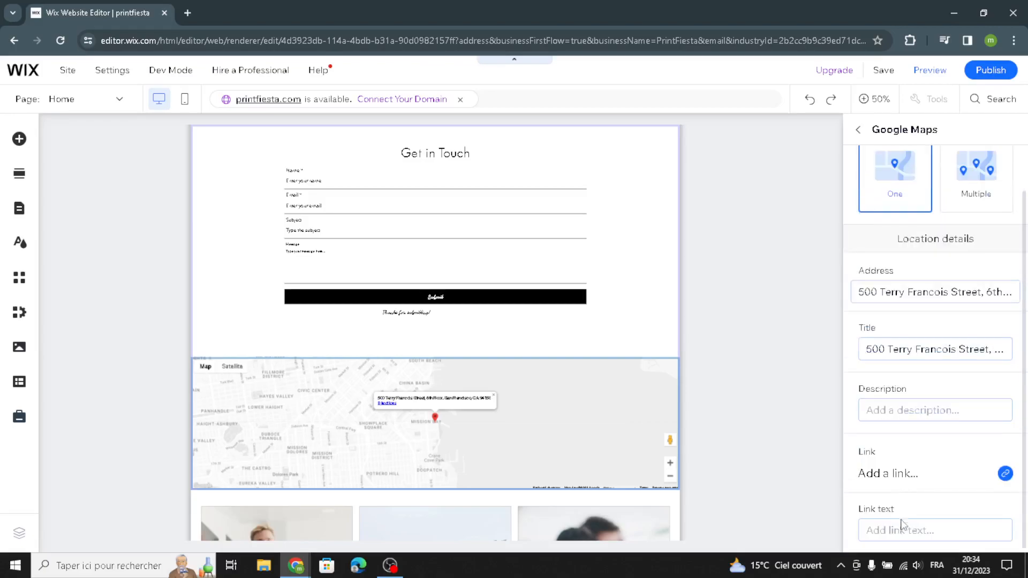
click(639, 240)
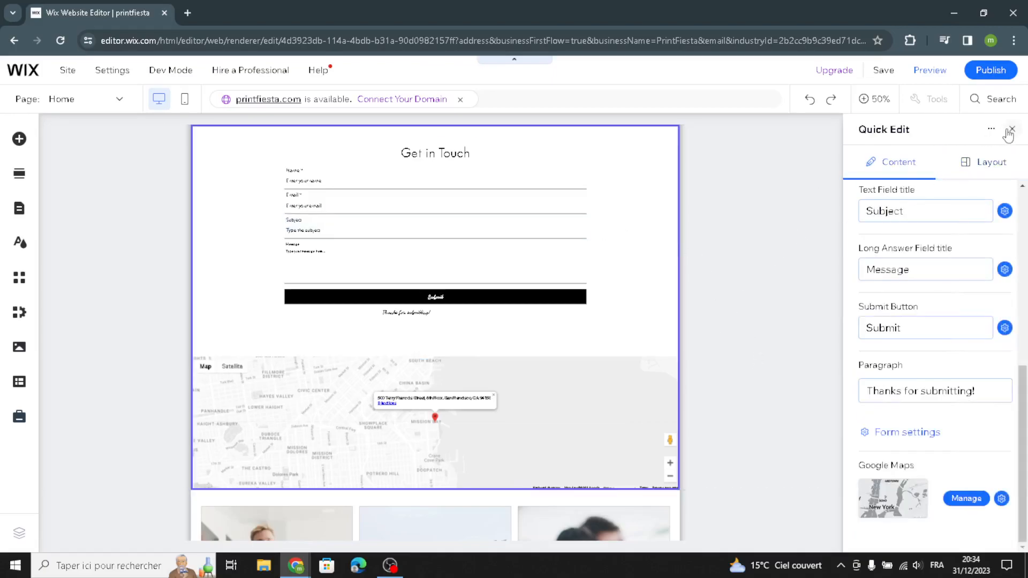
click(729, 212)
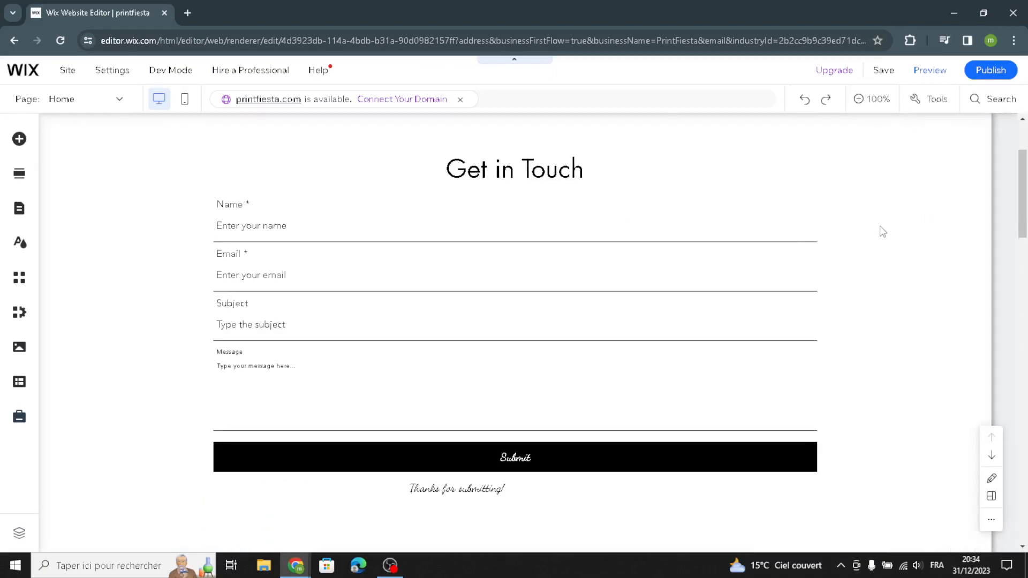
- Set the strip background behind the Get in Touch form to the theme gray #808080
click(151, 239)
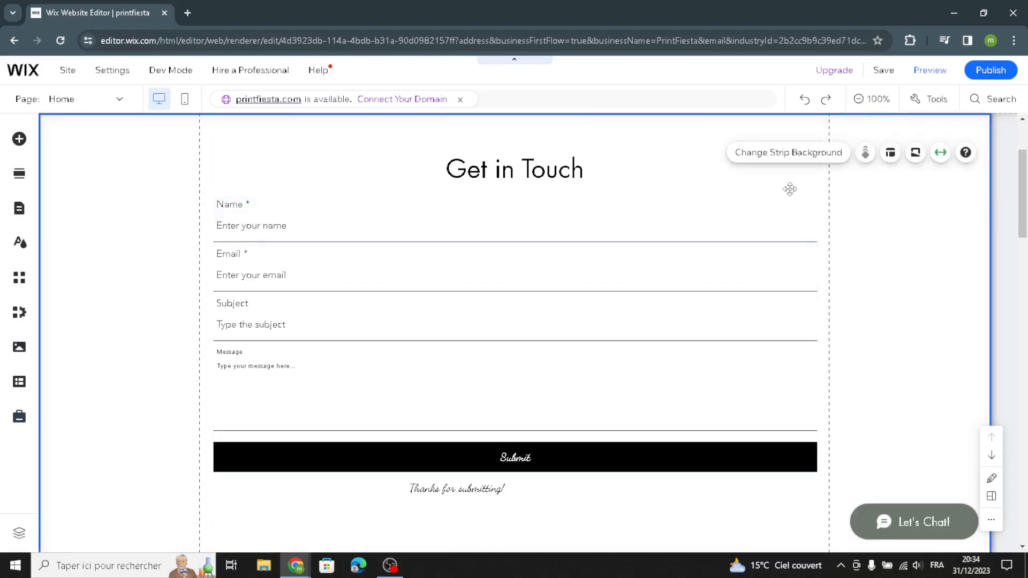
click(823, 156)
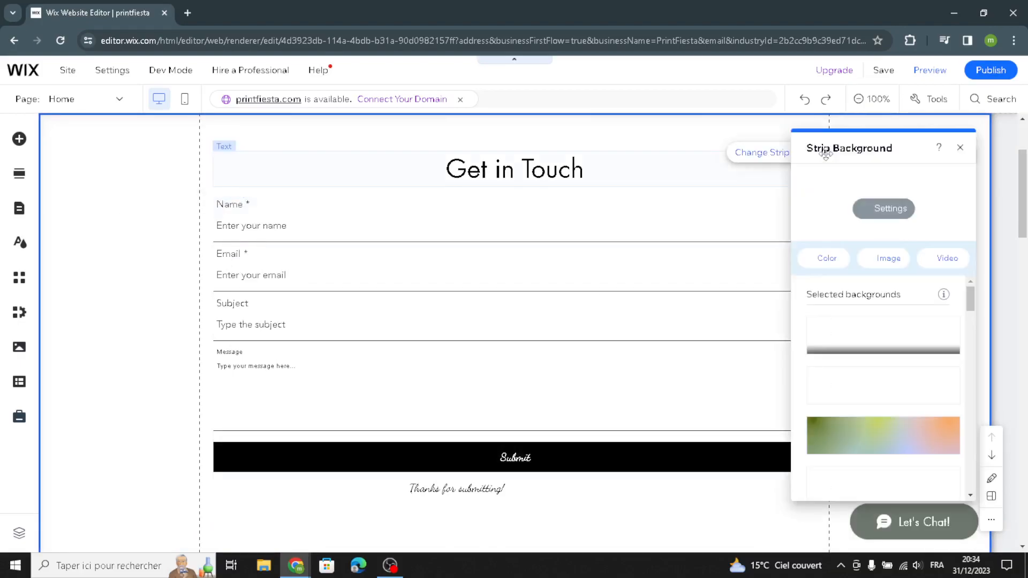
click(823, 270)
click(893, 379)
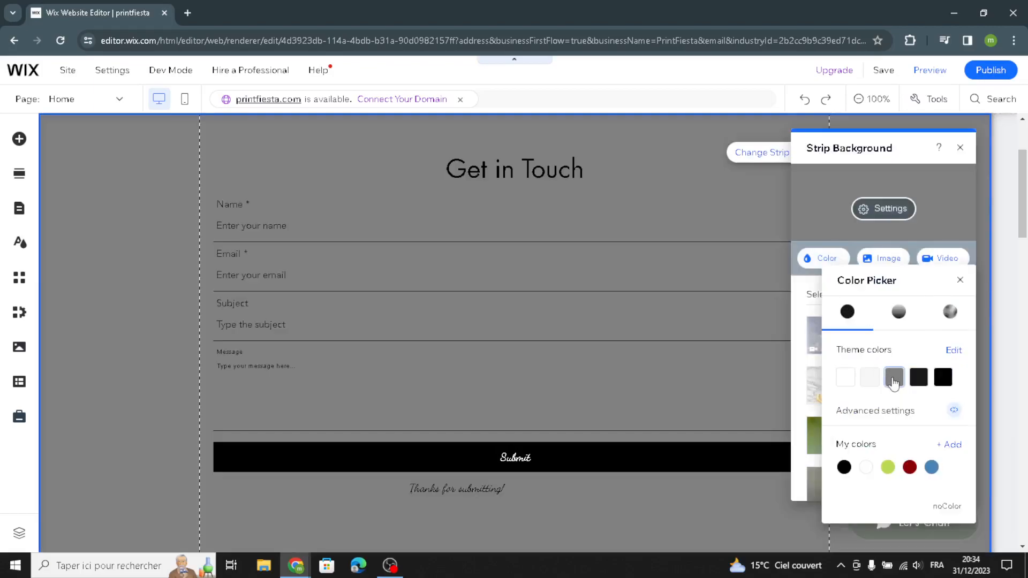
click(893, 381)
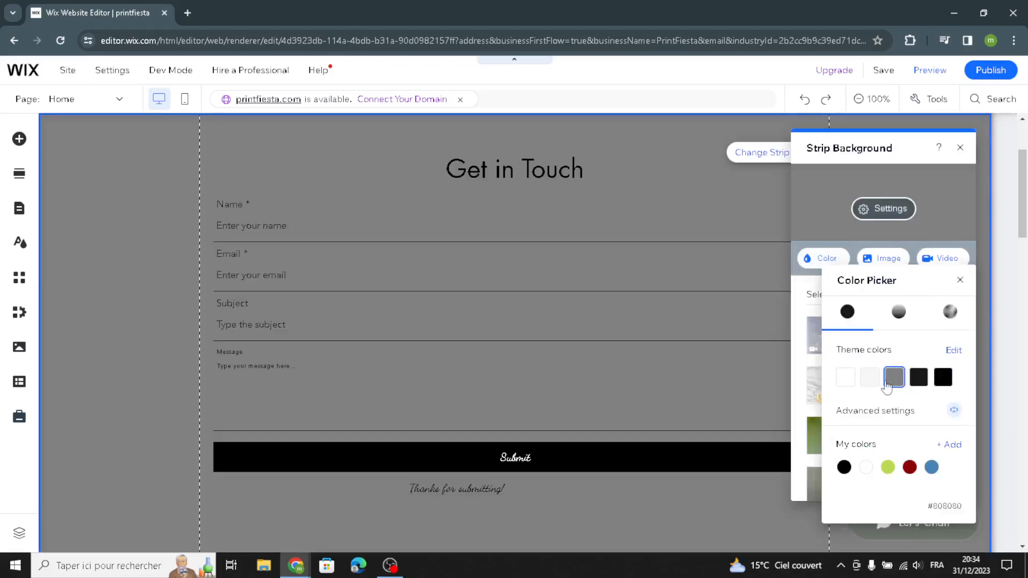
click(99, 239)
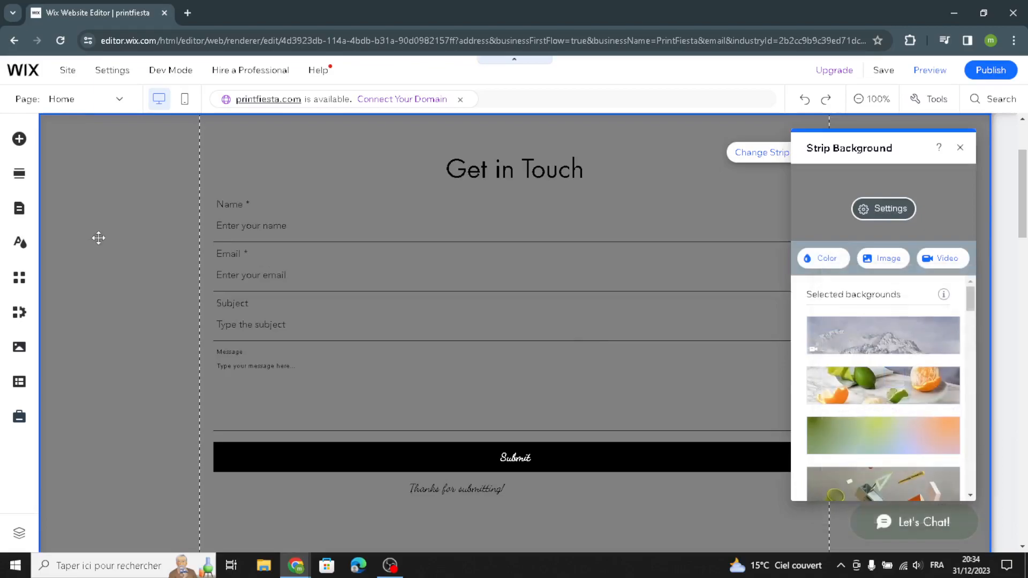
click(960, 148)
- Review the page's map and Event Details section down to the Subscribe Form
scroll(780, 213, down, 6)
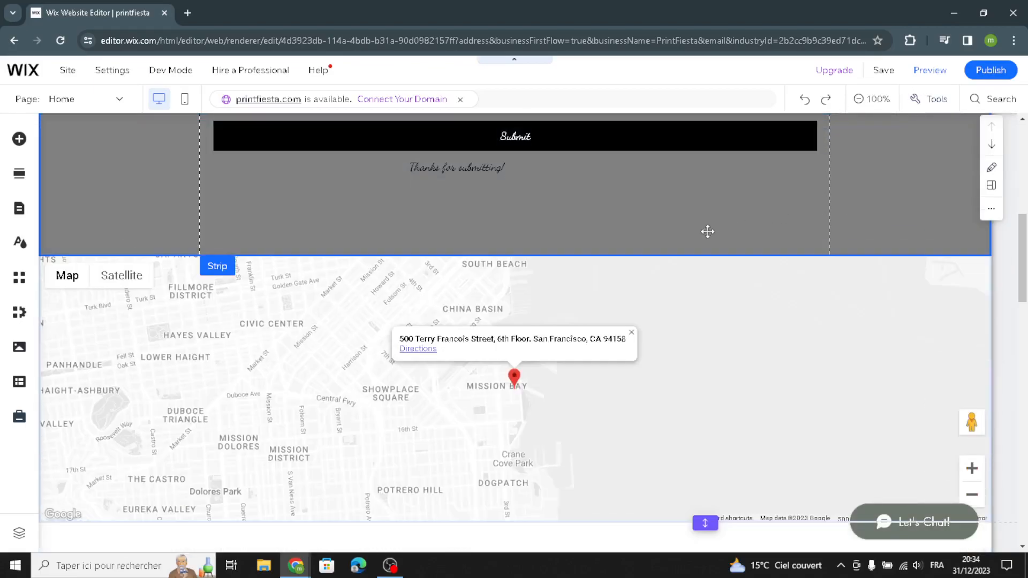
scroll(708, 232, down, 7)
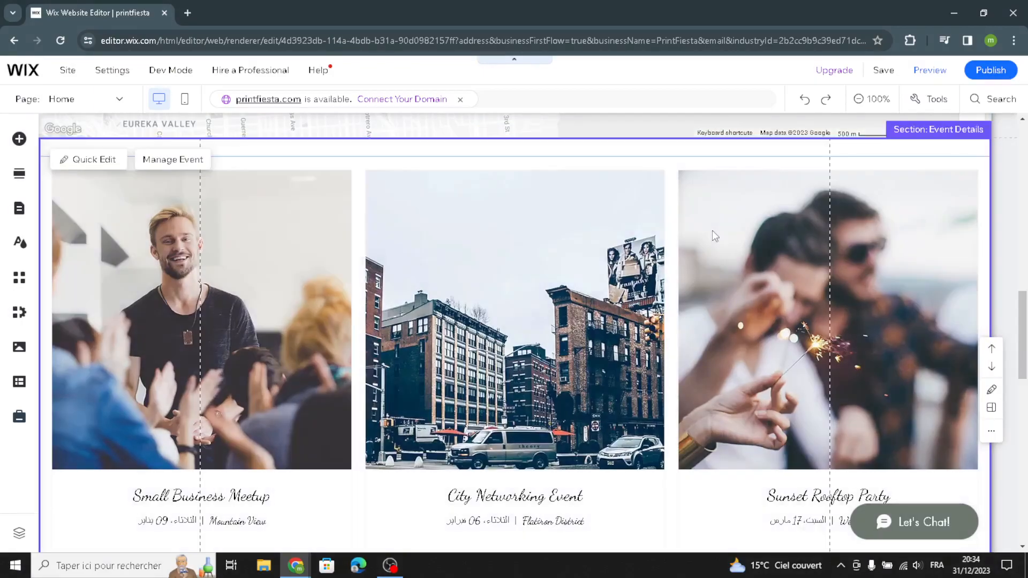
scroll(715, 236, down, 1)
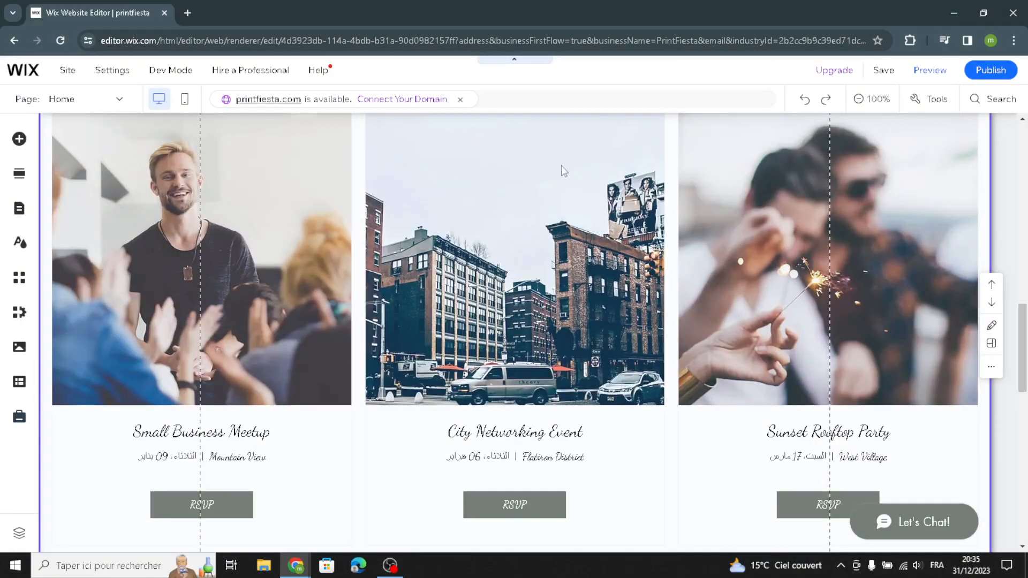
scroll(562, 170, down, 2)
scroll(565, 211, up, 3)
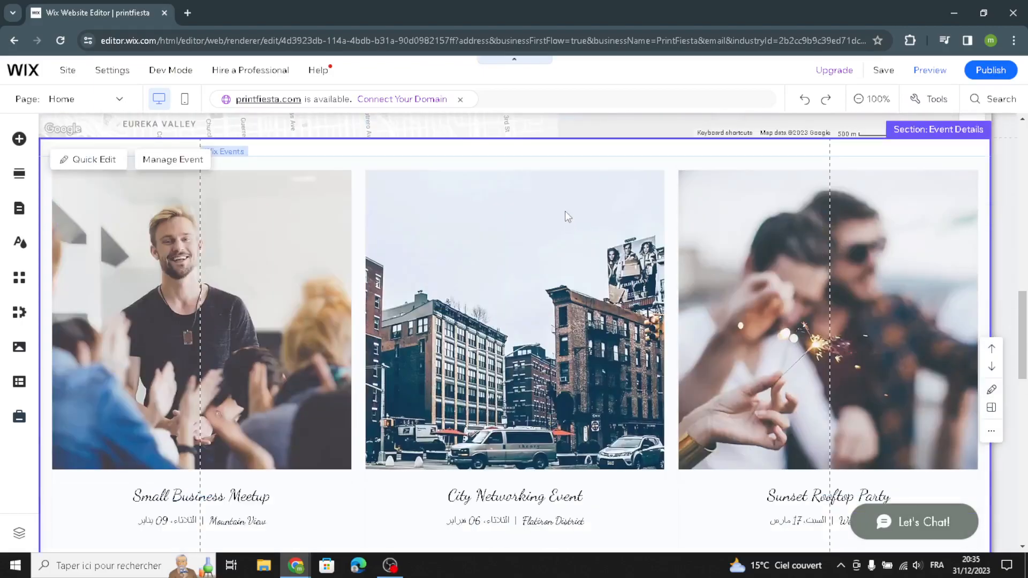
scroll(563, 213, down, 3)
scroll(514, 219, down, 4)
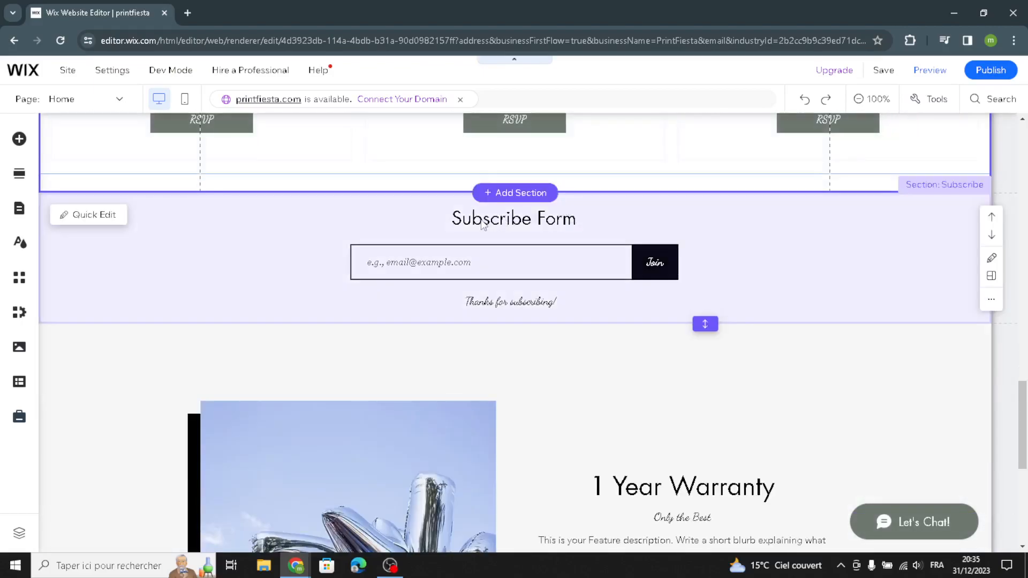
- Examine the contact fields that can be added to the Subscribe Form
click(538, 242)
click(448, 274)
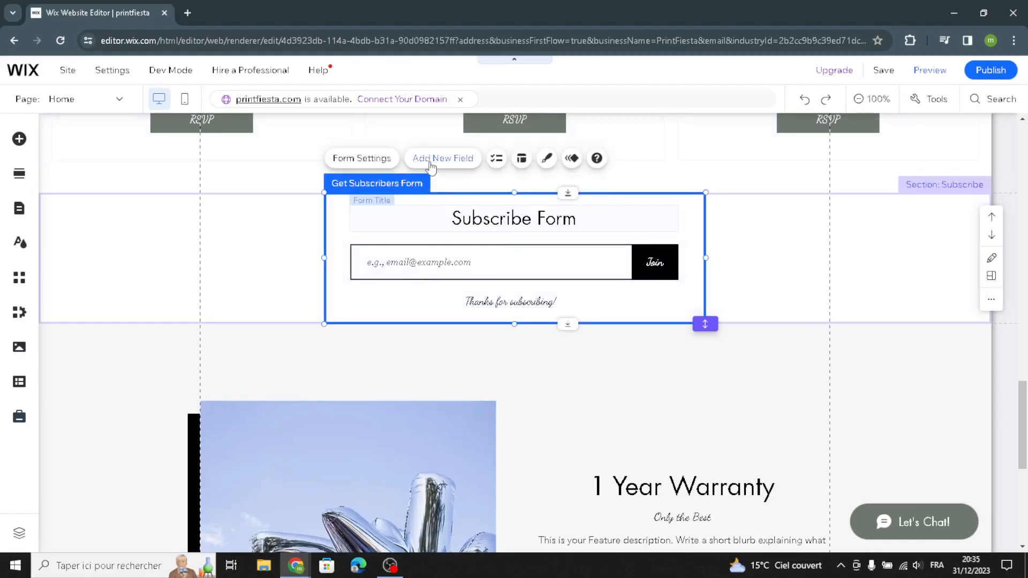
click(431, 161)
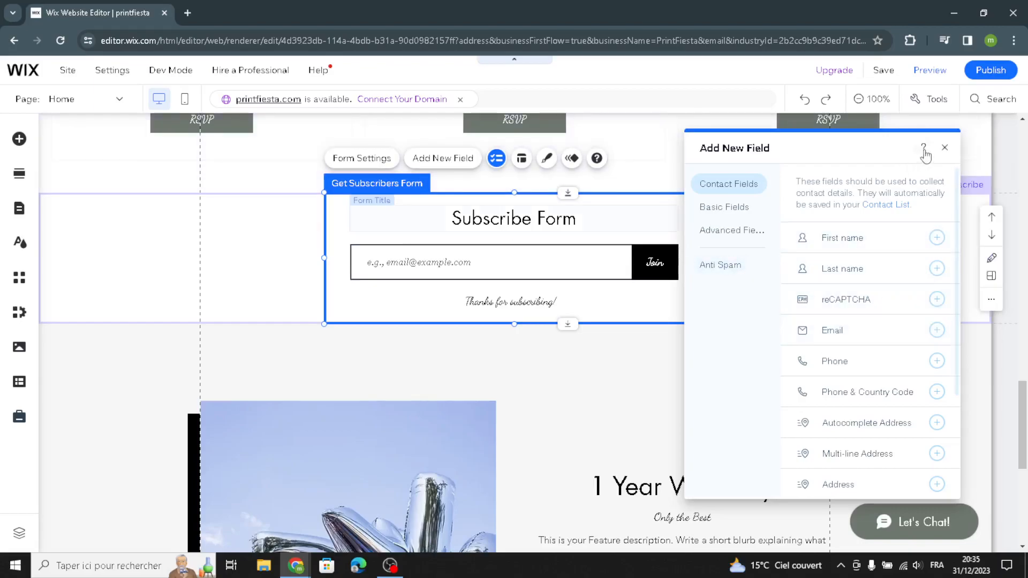
click(945, 149)
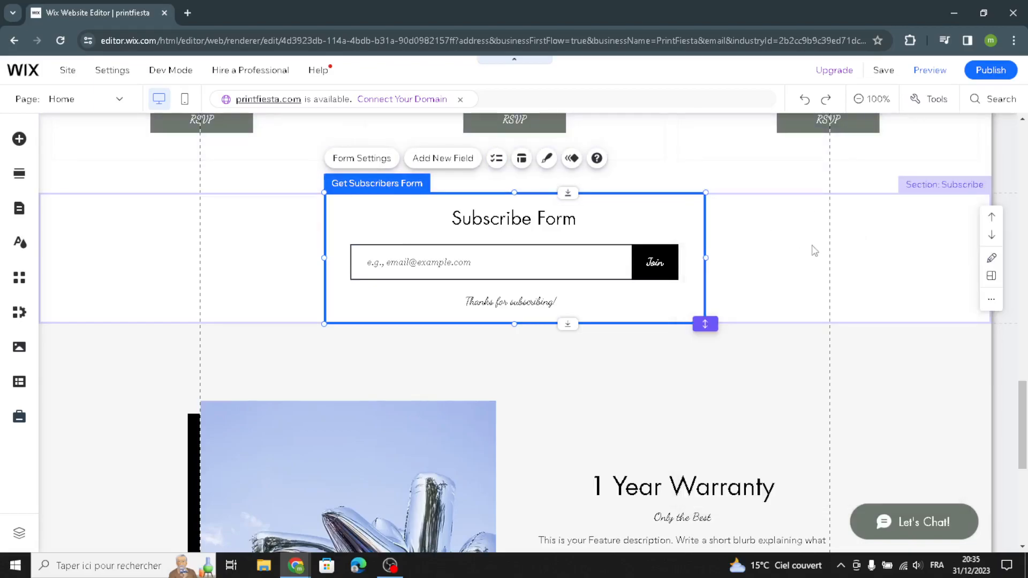
- Set the Subscribe section's background color to black
click(875, 243)
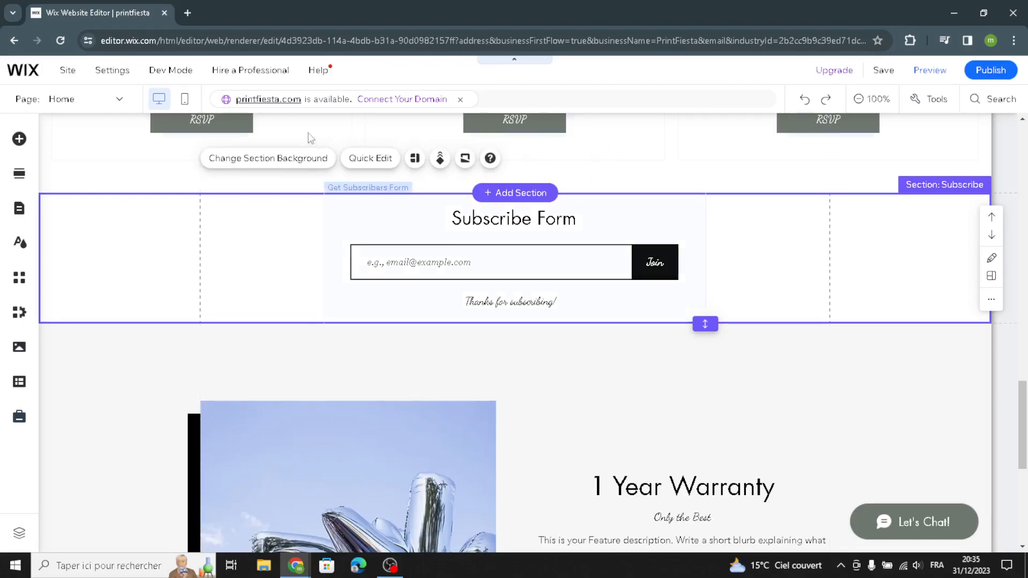
click(247, 158)
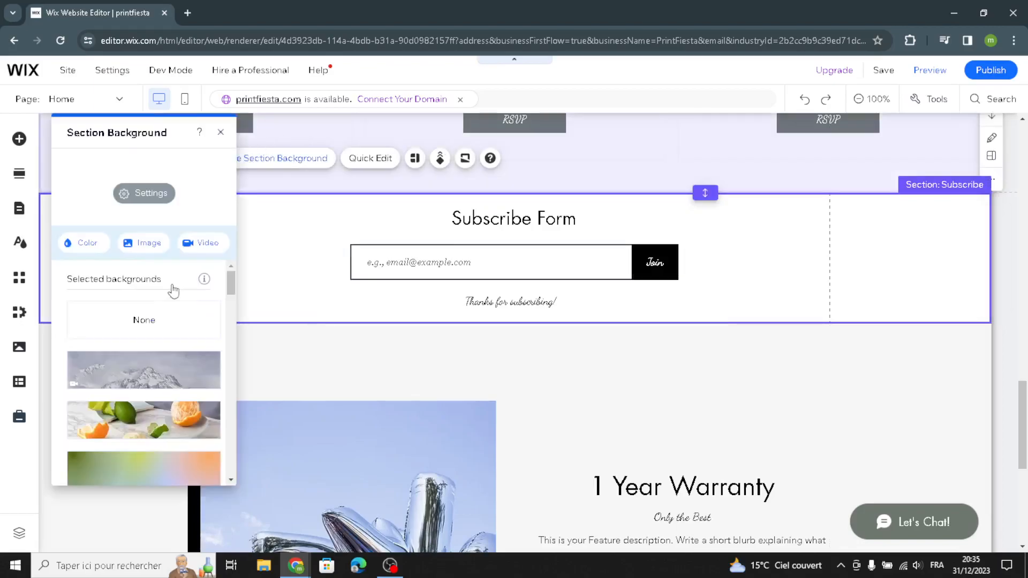
click(83, 244)
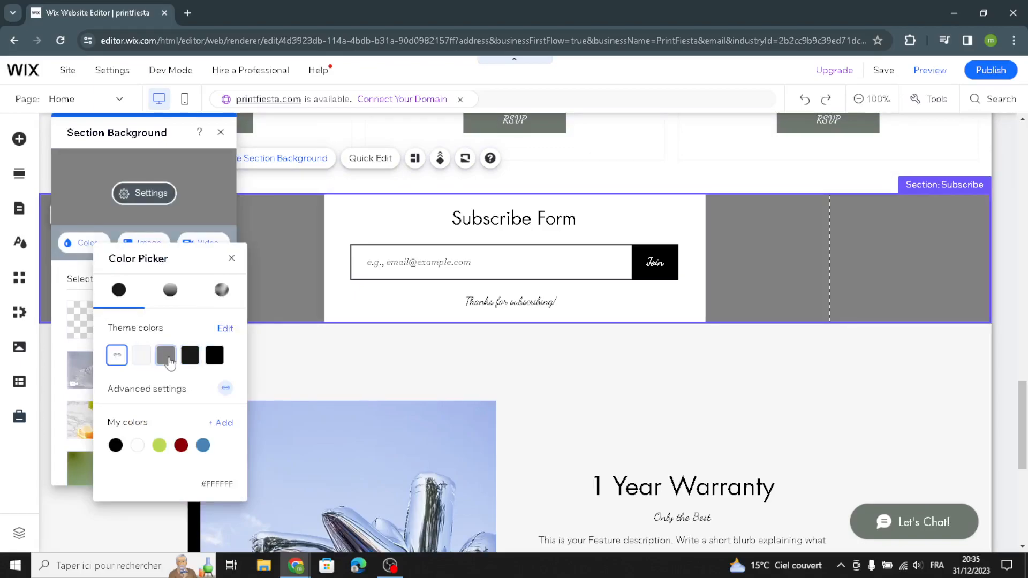
click(285, 275)
click(220, 133)
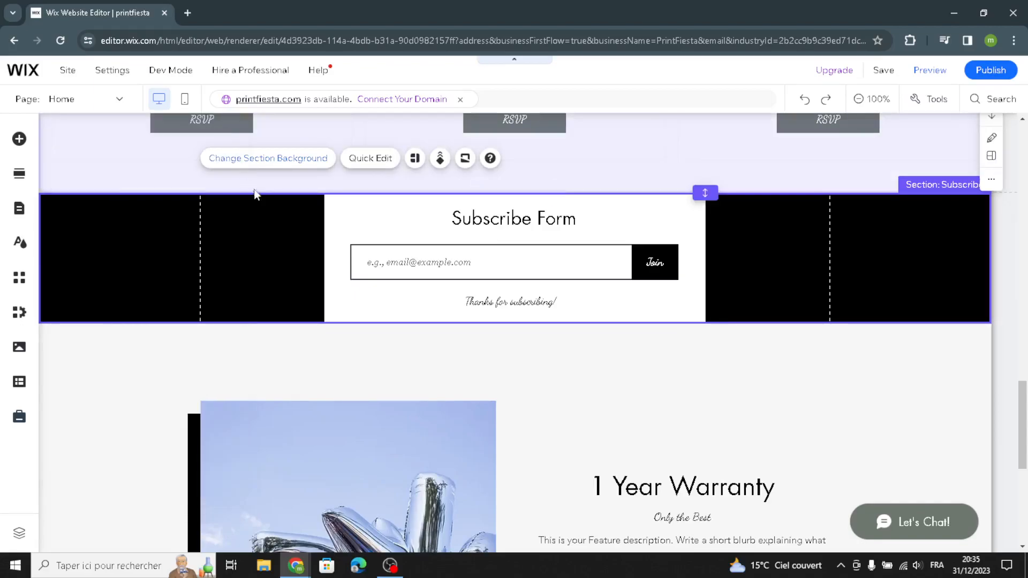
- Open the AI Text Creator for the description text in the 1 Year Warranty section, then close it without generating text
scroll(382, 283, down, 1)
scroll(382, 285, down, 3)
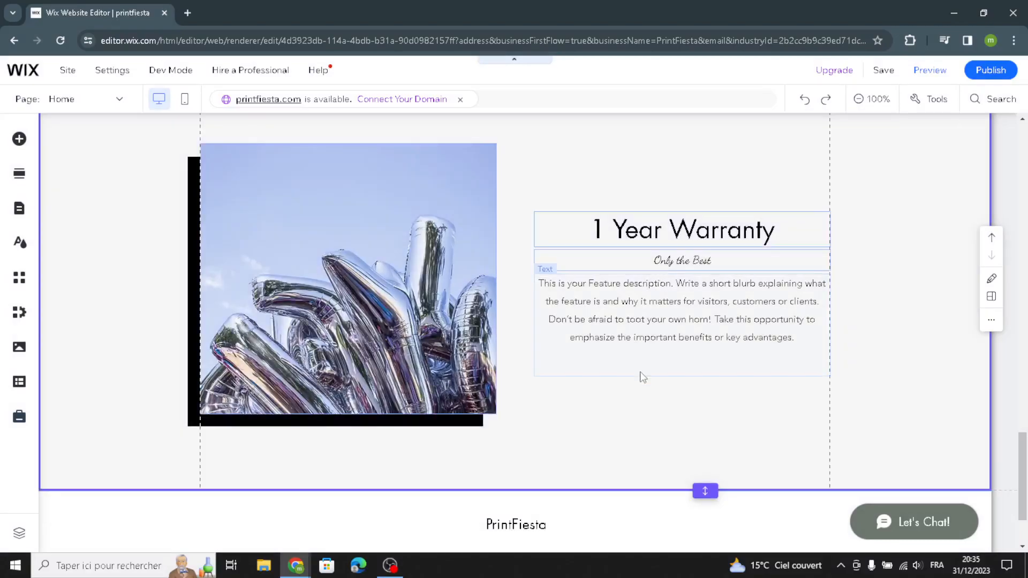
scroll(643, 377, up, 1)
scroll(637, 381, down, 1)
scroll(635, 385, down, 1)
click(612, 257)
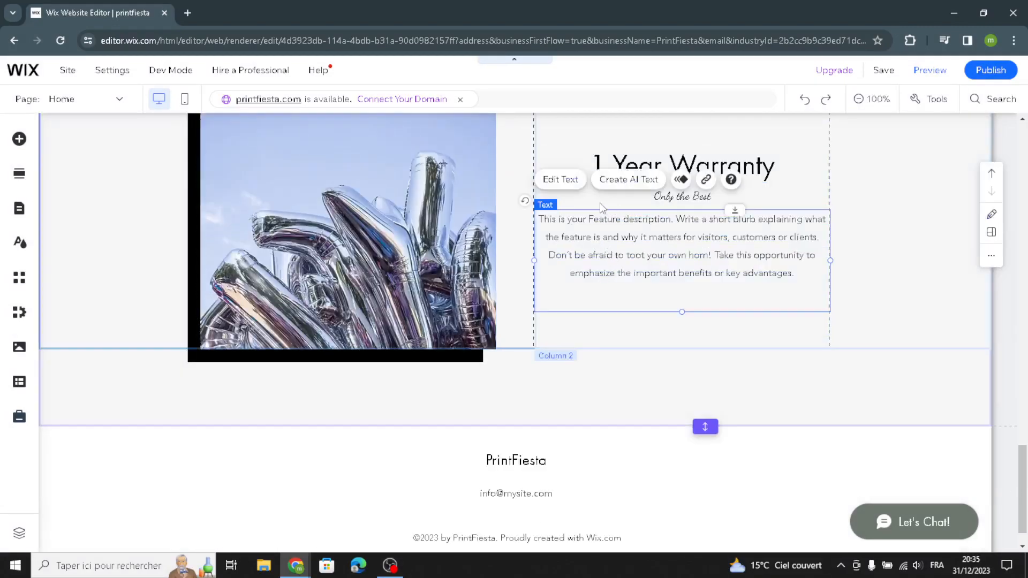
click(620, 182)
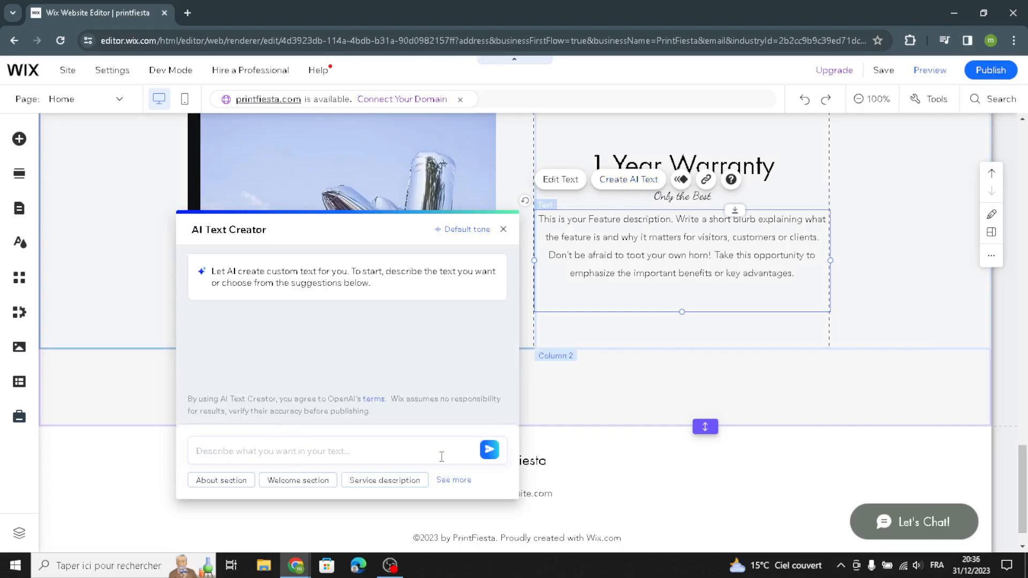
click(503, 231)
- Restyle the 1 Year Warranty description text as Heading 6 with the Geotica Four Open font
click(559, 181)
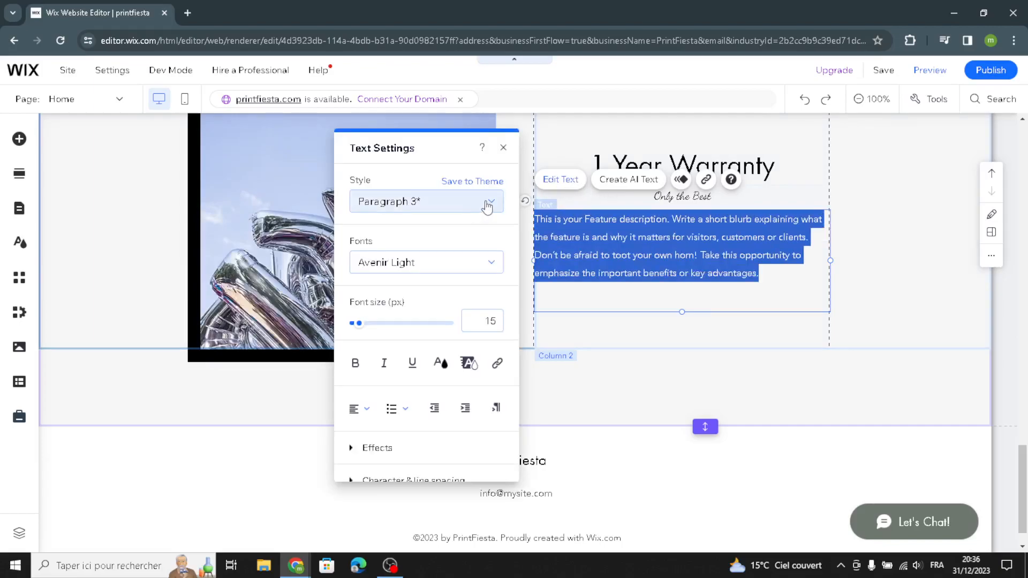
click(487, 202)
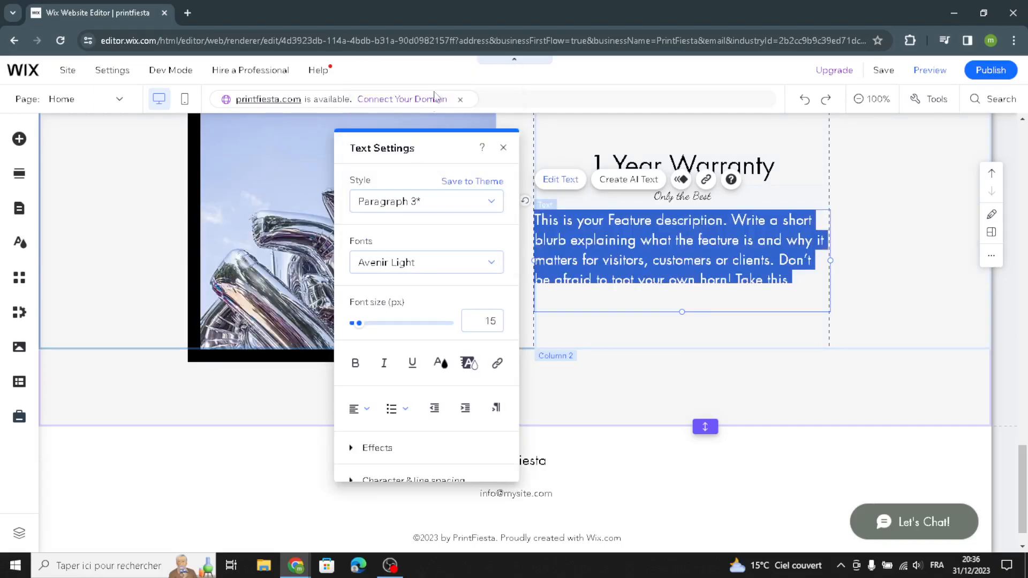
click(416, 267)
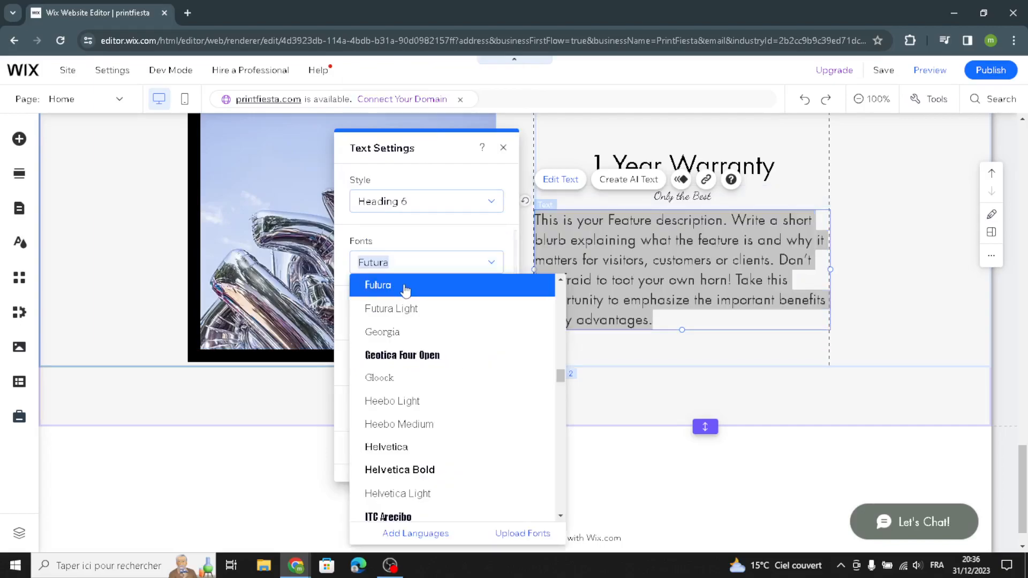
click(389, 356)
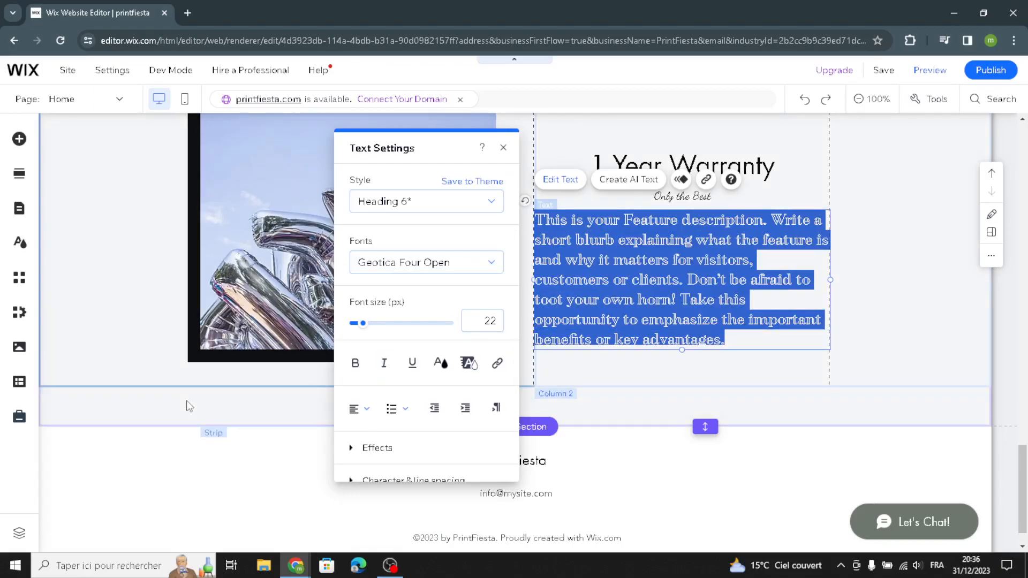
click(188, 405)
- Set the background of the outer strip in the Features section to the medium gray theme color
scroll(154, 275, up, 3)
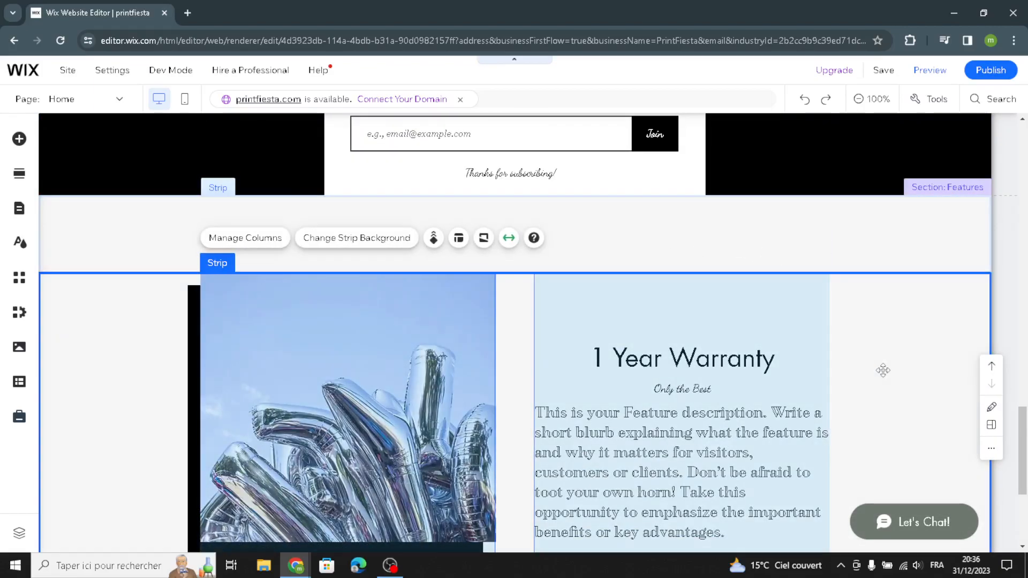
scroll(883, 370, down, 1)
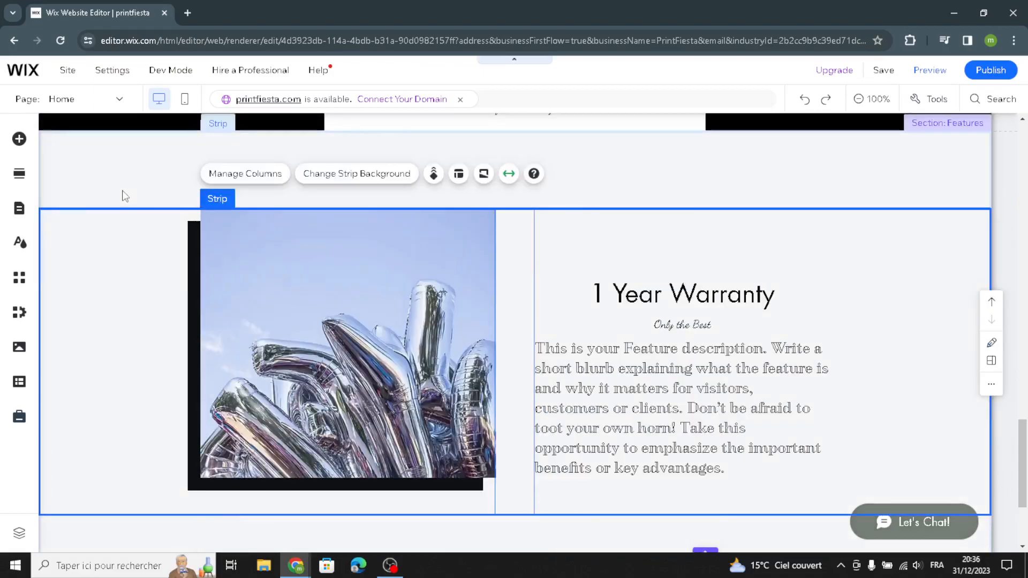
click(122, 194)
click(163, 158)
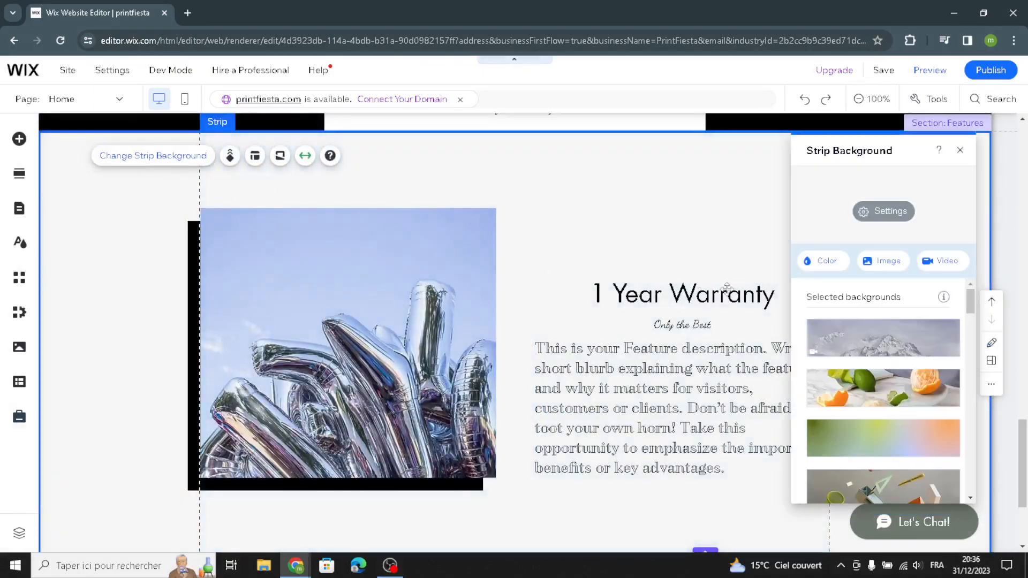
click(813, 268)
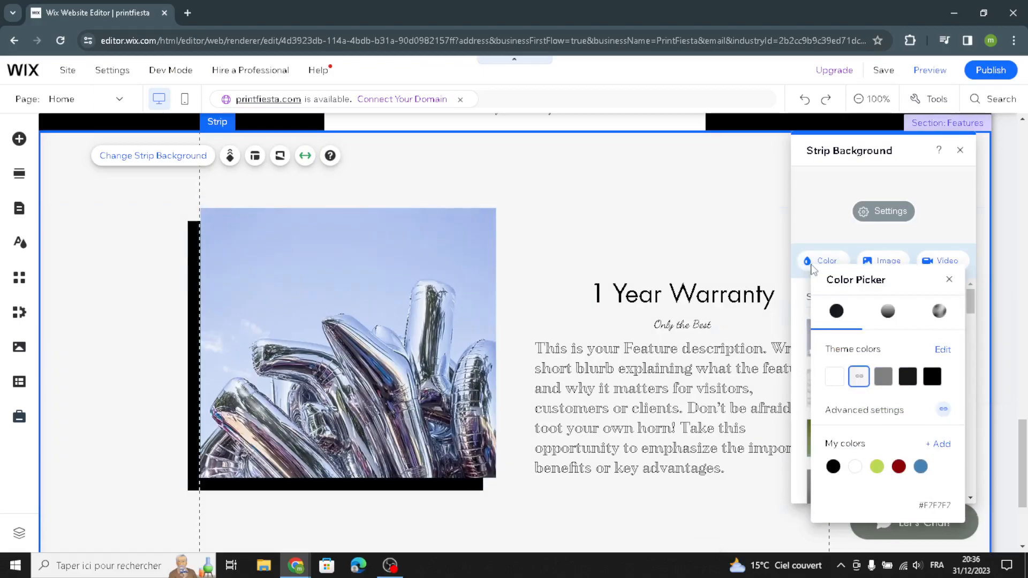
click(889, 378)
click(141, 342)
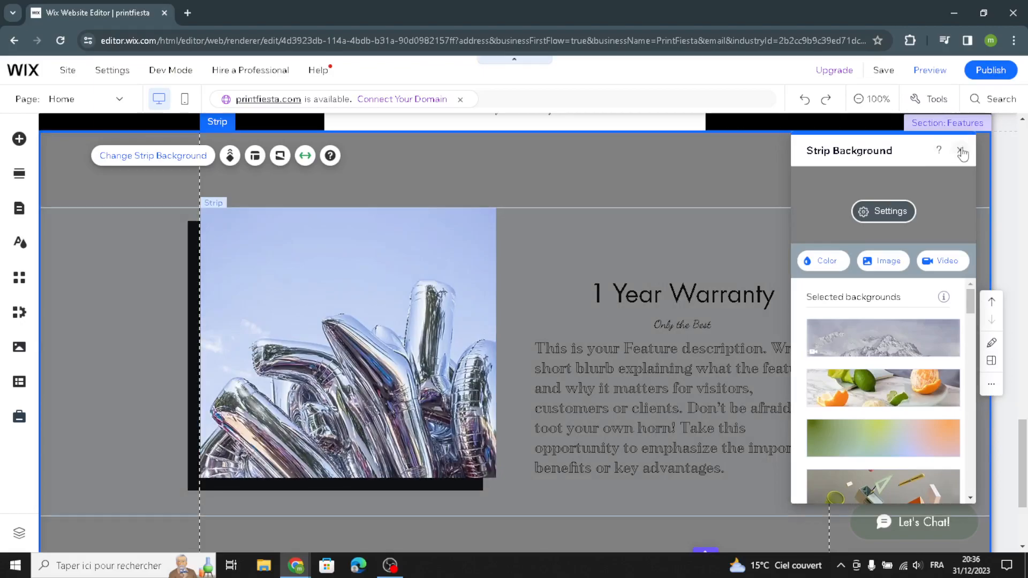
- Select the balloon photo in the 1 Year Warranty section and open the image chooser to replace it
scroll(692, 202, up, 5)
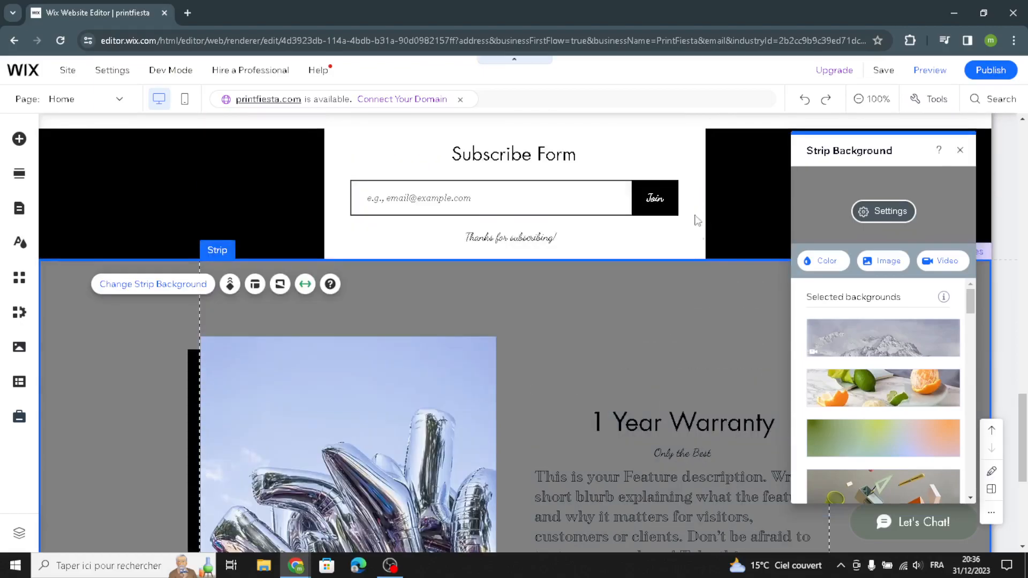
scroll(733, 307, down, 6)
scroll(283, 308, down, 1)
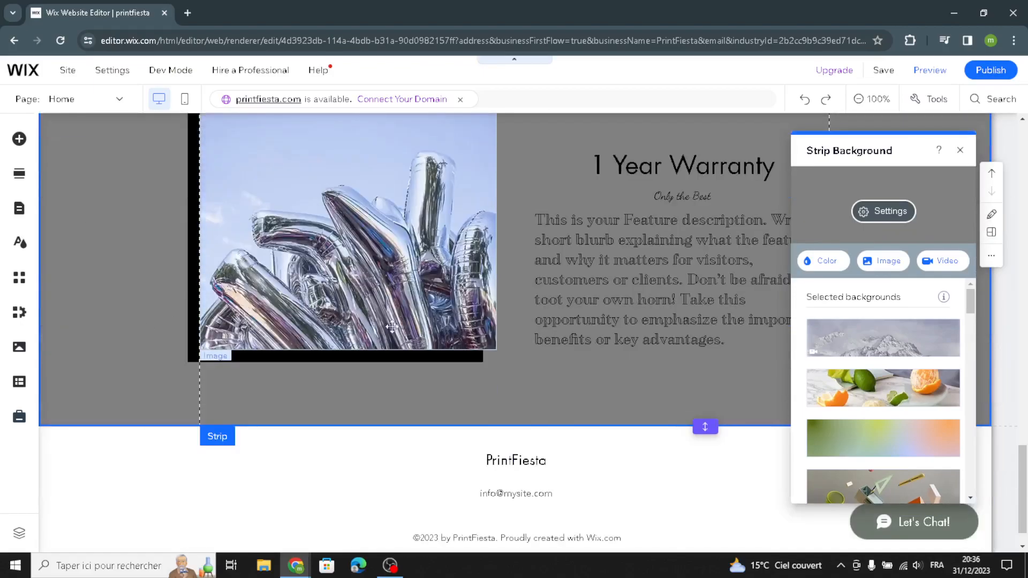
scroll(530, 317, up, 2)
click(531, 317)
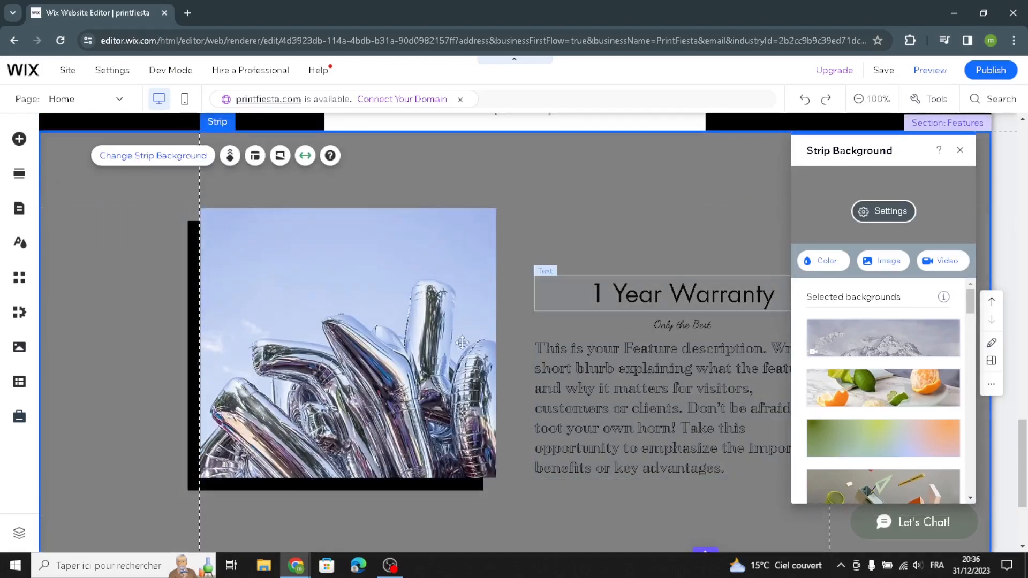
click(241, 273)
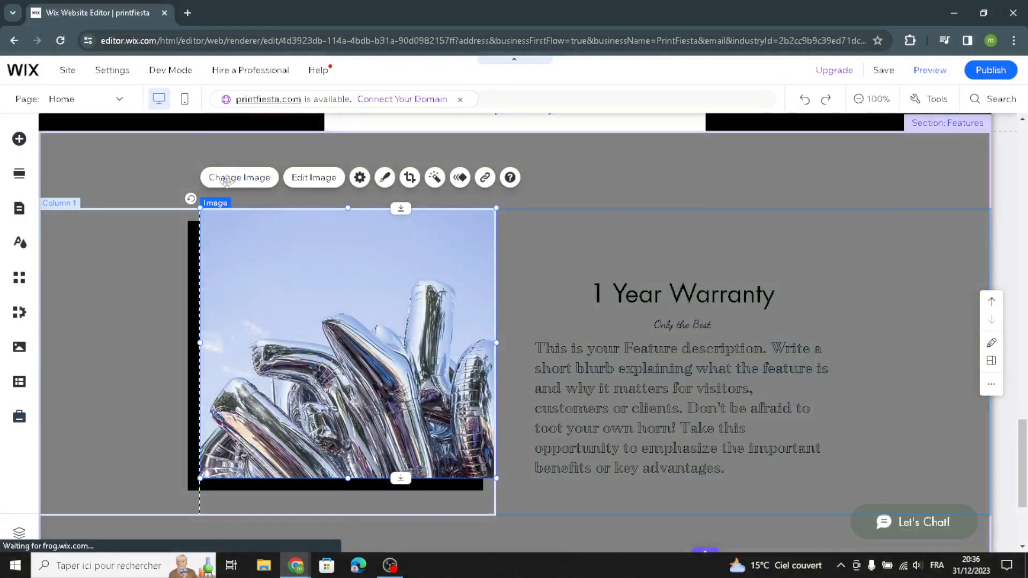
double_click(296, 248)
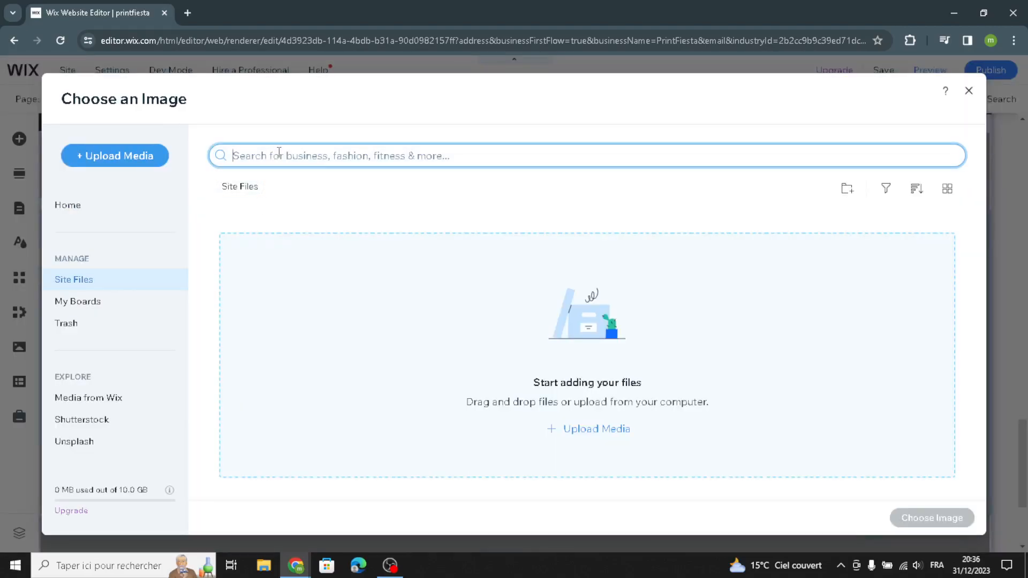
- Search the media library for "printable party invitations"
text(p)
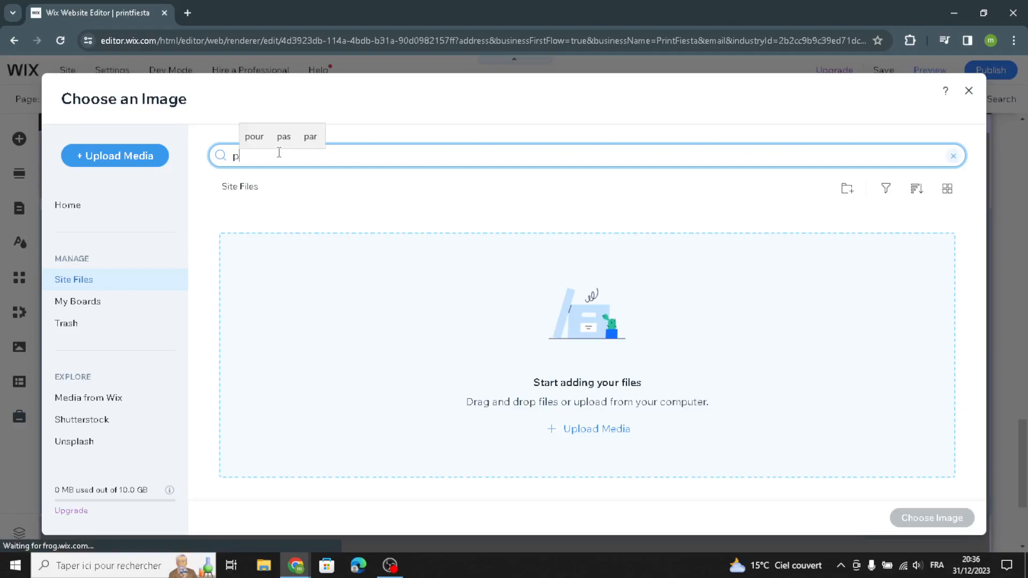
text(rintabl)
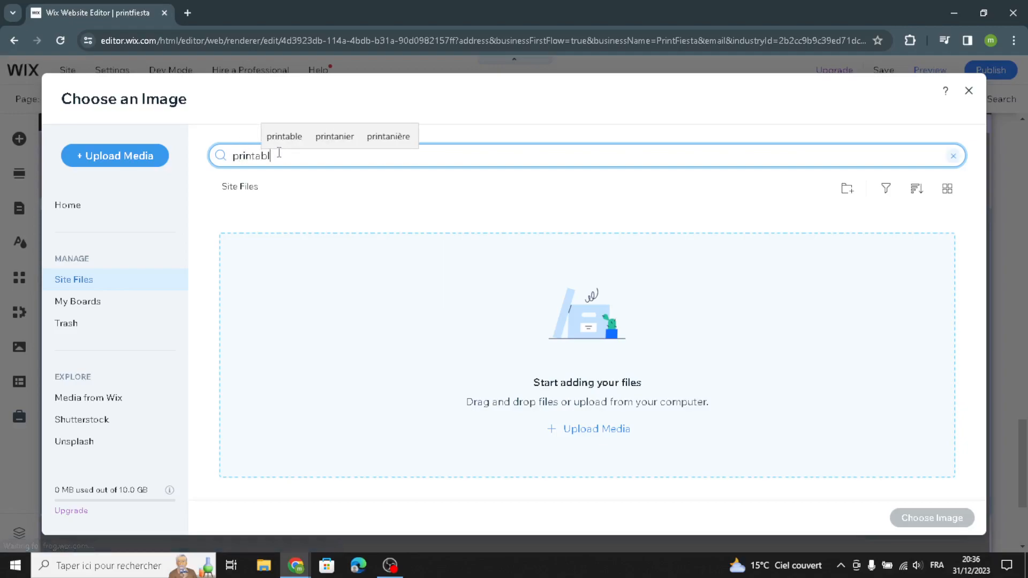
text(e party )
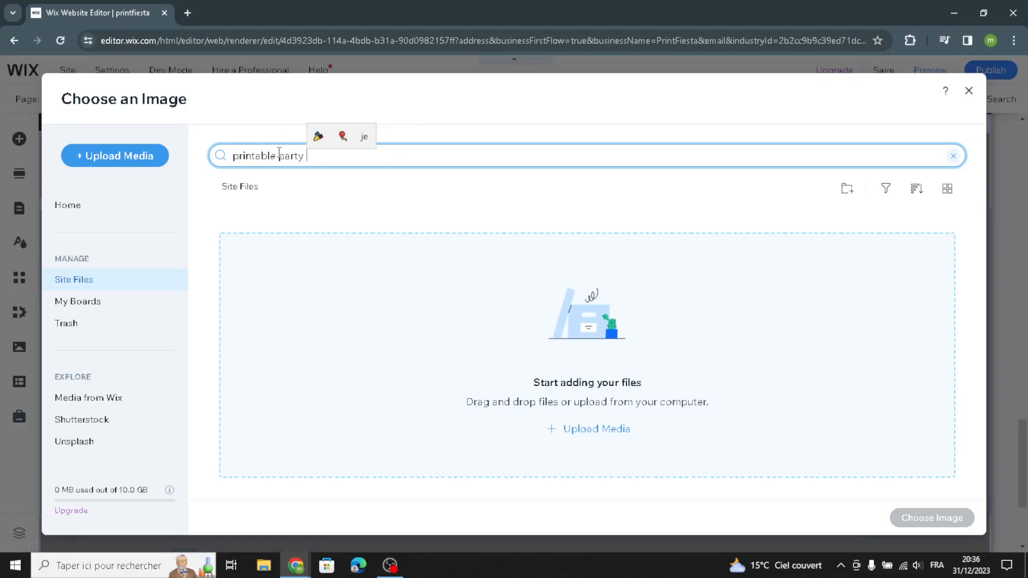
text(in)
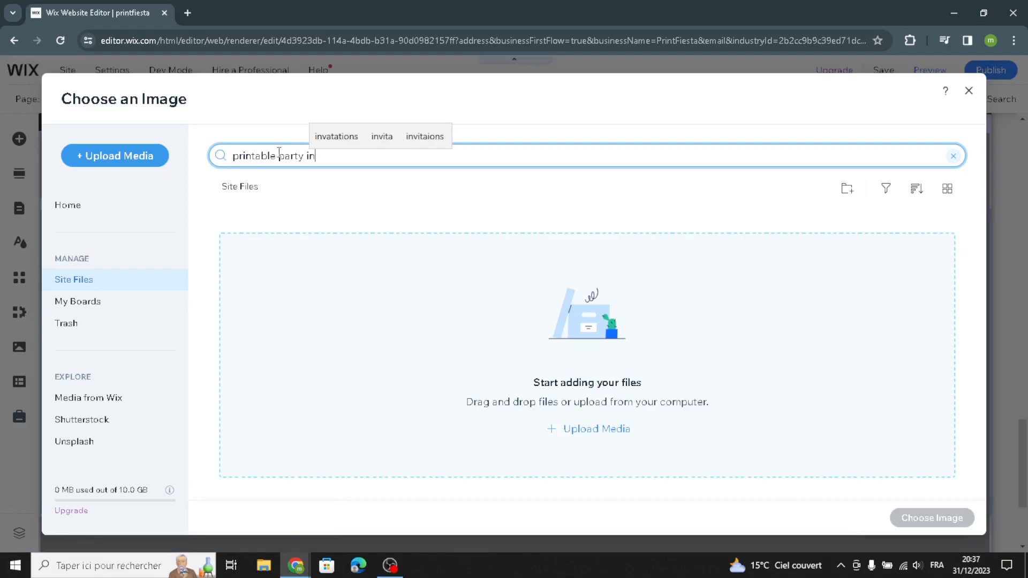
text(vi)
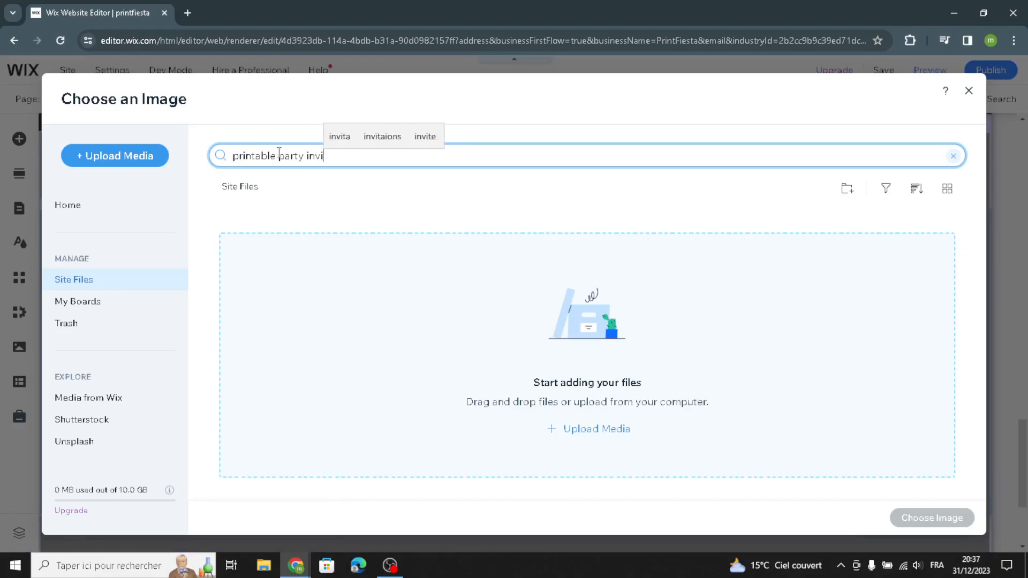
text(ta)
text(tions)
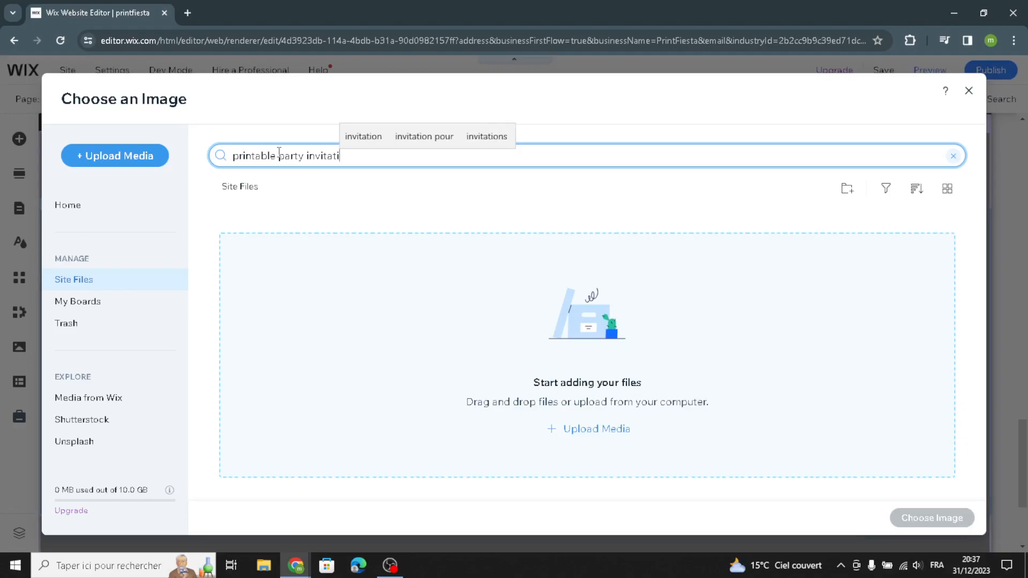
key(Return)
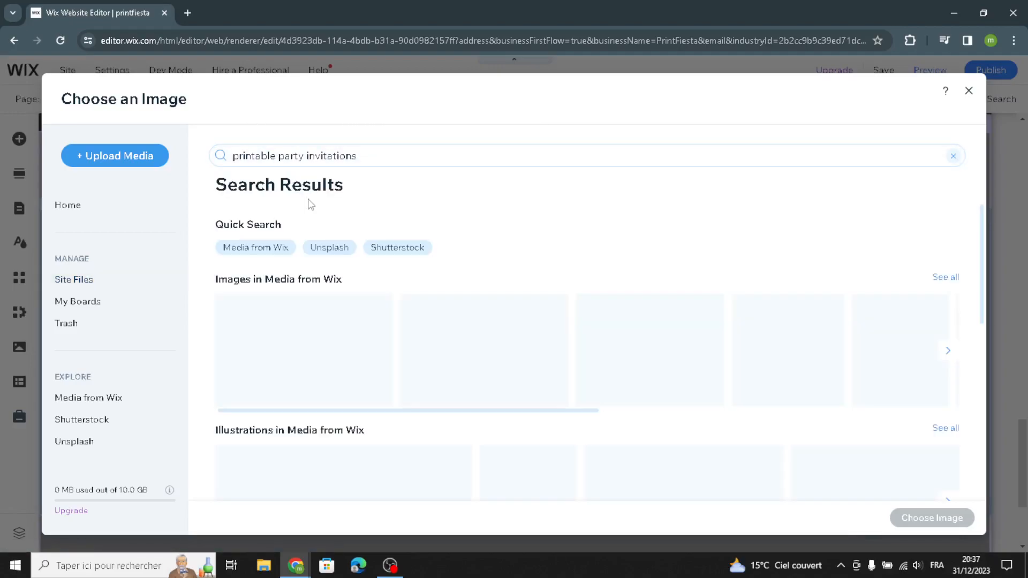
- Replace the balloon photo with the Unsplash image of printed invitations, a clipboard, pink pom-poms and scissors
scroll(545, 340, down, 2)
scroll(545, 340, down, 3)
click(599, 335)
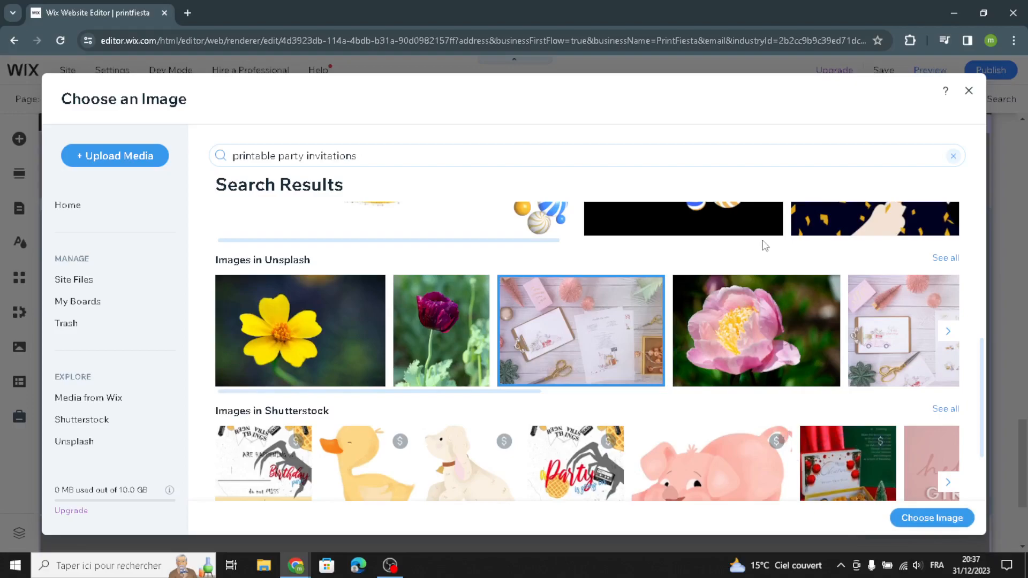
scroll(502, 324, down, 3)
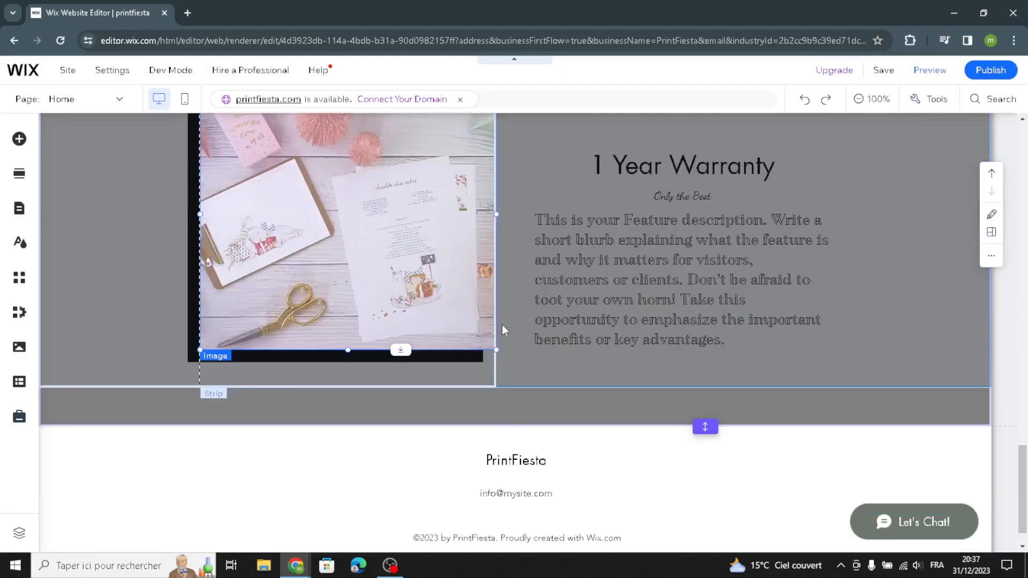
- Review the footer and the page from the map and Event Details sections down to the Subscribe Form and 1 Year Warranty section
click(463, 460)
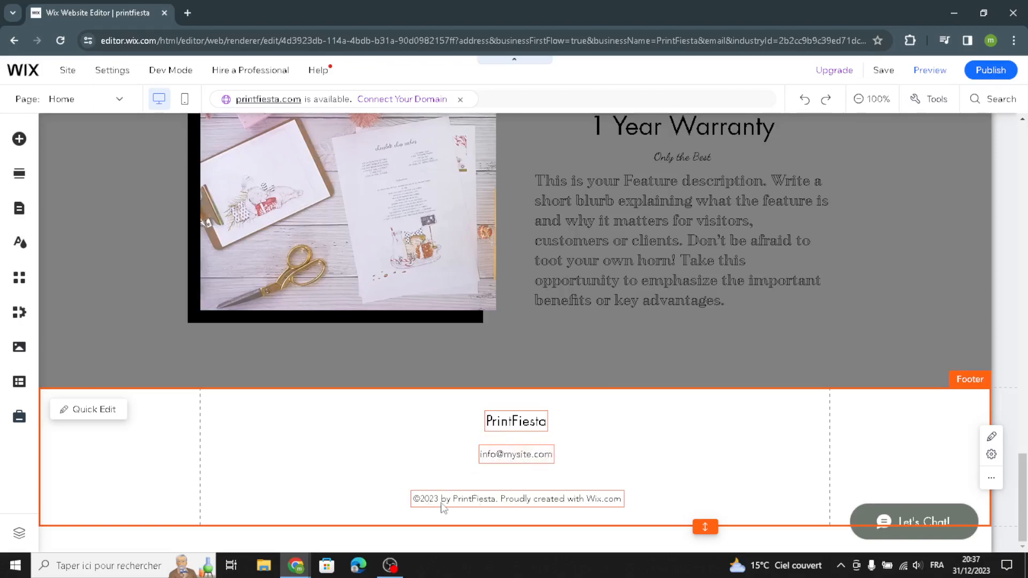
scroll(657, 400, up, 5)
scroll(584, 336, up, 8)
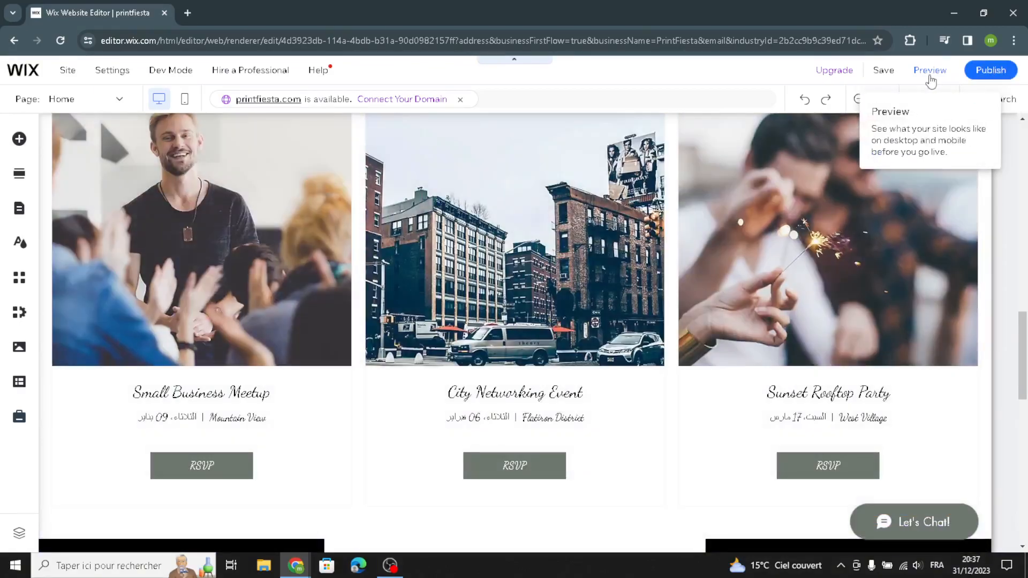
scroll(620, 298, up, 6)
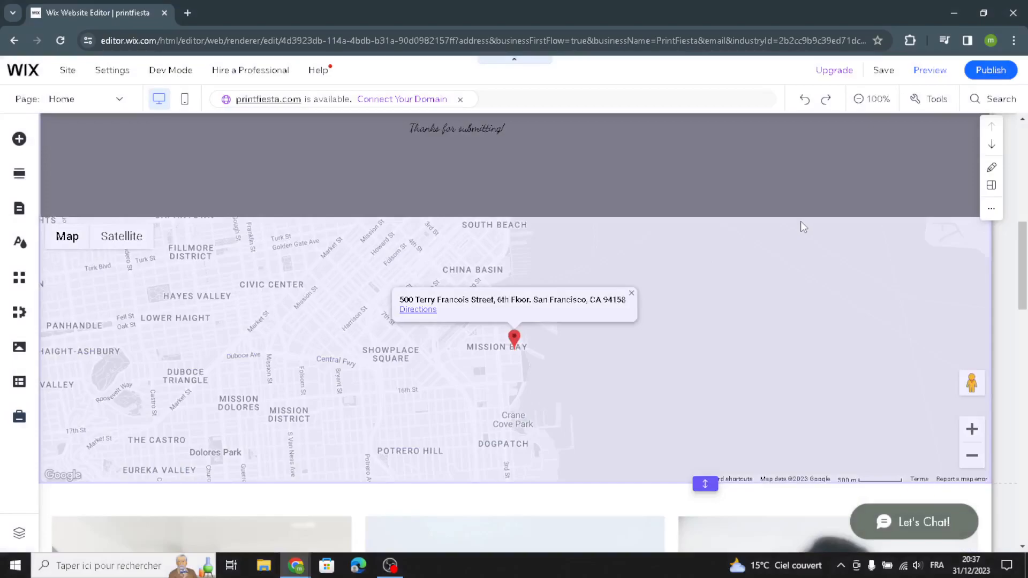
scroll(812, 267, down, 1)
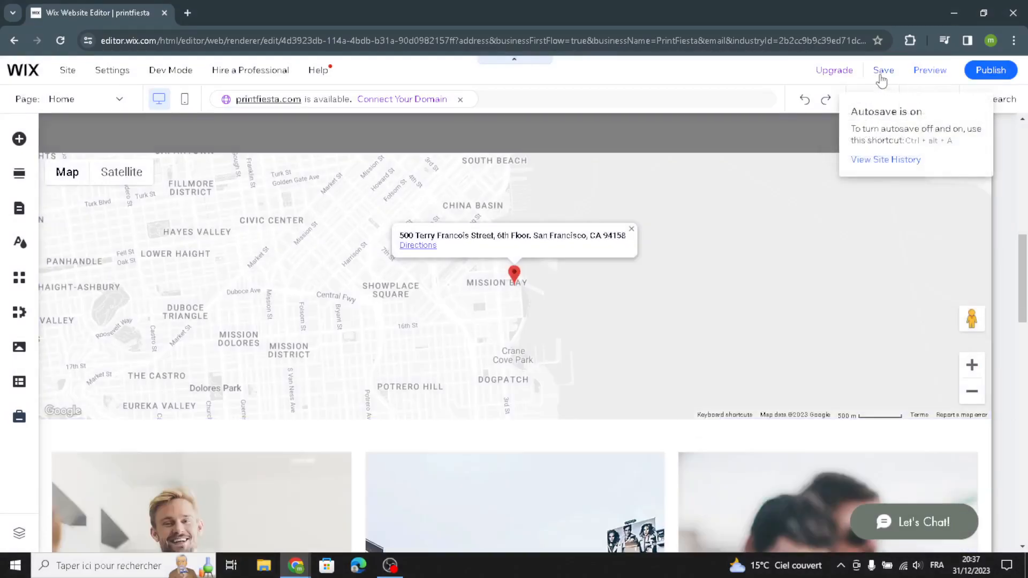
scroll(568, 374, up, 1)
scroll(568, 373, down, 4)
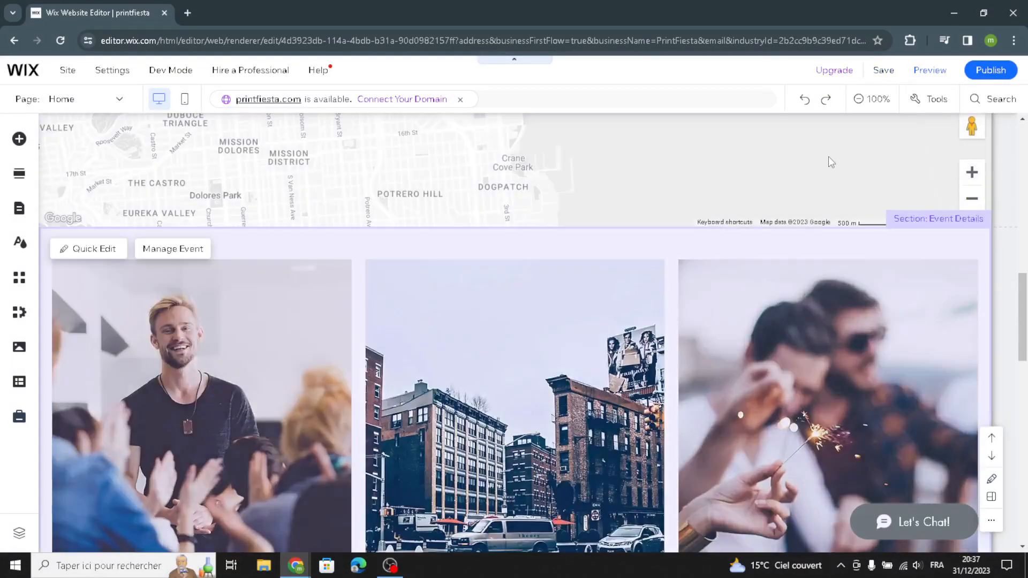
scroll(700, 300, down, 4)
scroll(700, 298, down, 4)
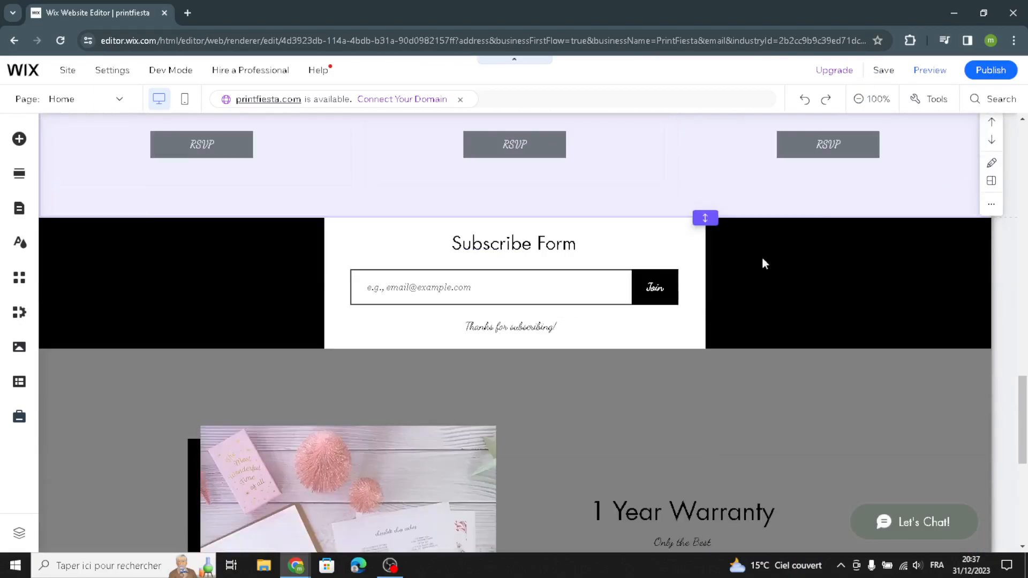